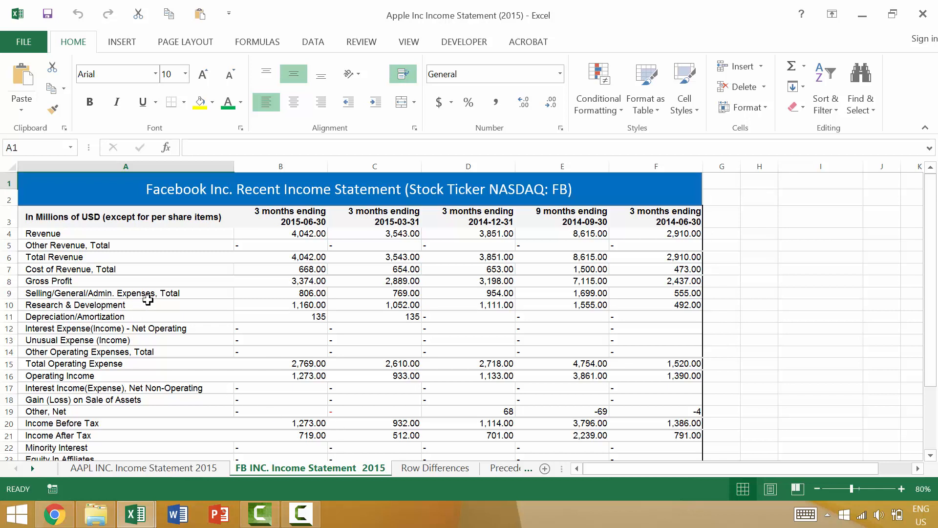
Step: View the Font and Alignment formatting settings of the Revenue label in A4 without changing them
click(172, 234)
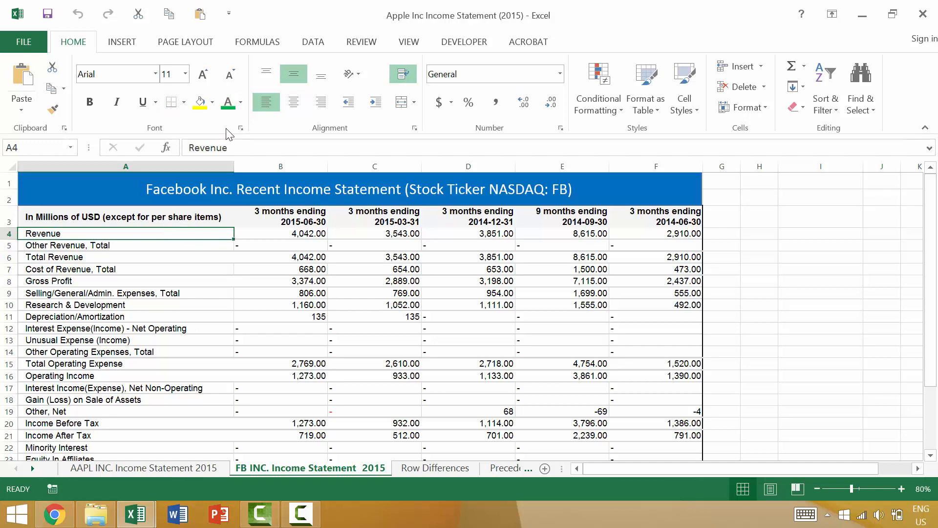
click(241, 129)
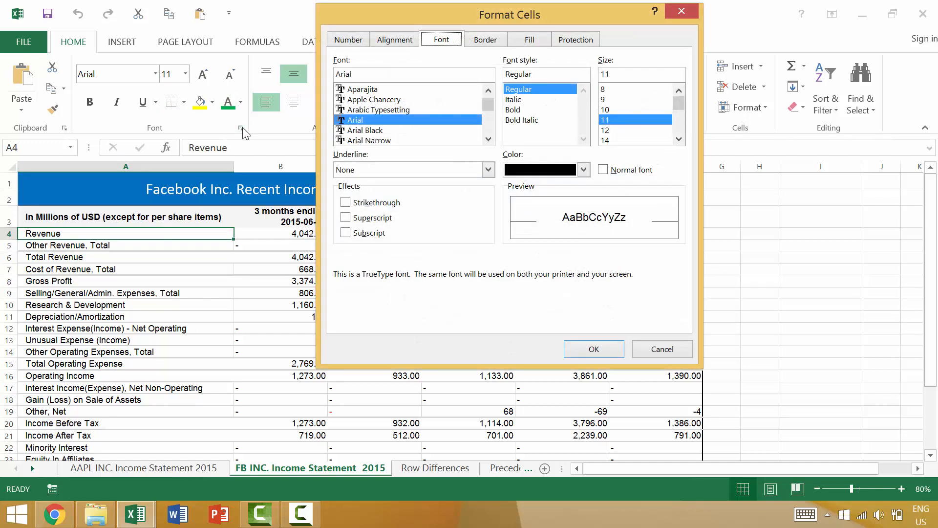
key(Escape)
click(415, 128)
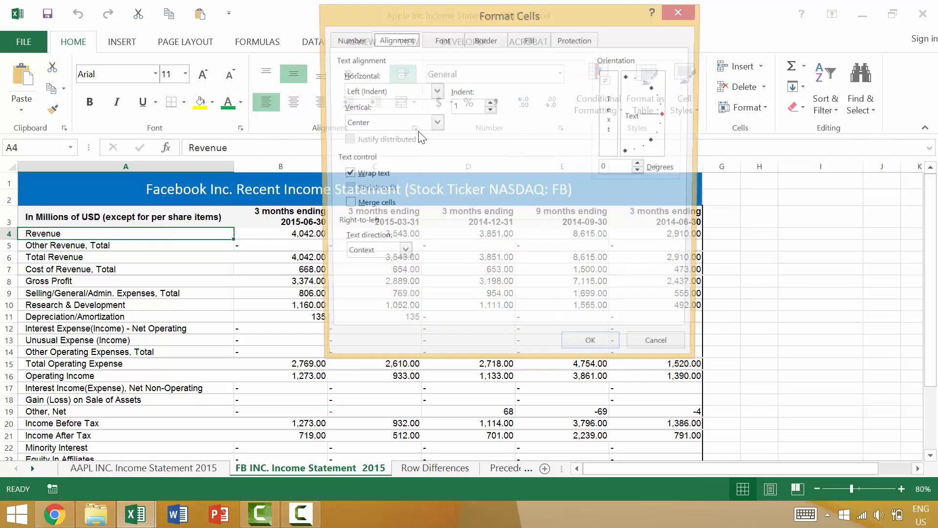
key(Escape)
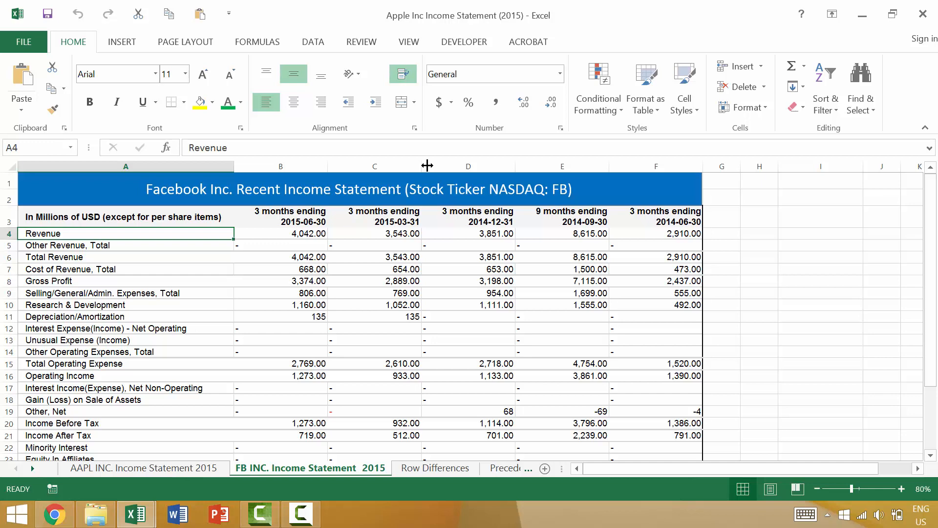
Step: Look through every category of cell formatting settings for A4, and step through the individual Alignment options
key(ctrl+1)
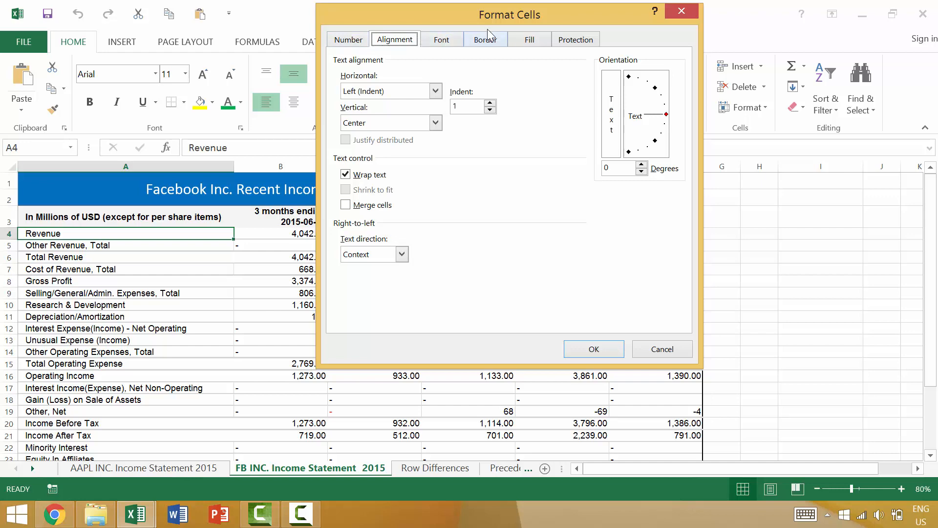
key(ctrl+Tab)
key(ctrl+Tab)
key(ctrl+Tab)
key(ctrl+Tab)
key(ctrl+Tab)
key(ctrl+Tab)
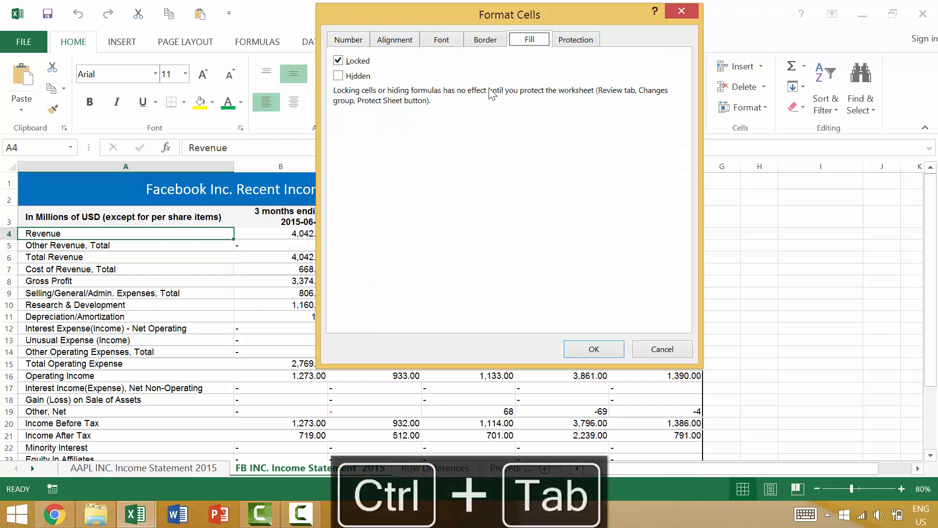
key(ctrl+Tab)
key(ctrl+Tab)
key(ctrl+Tab)
key(ctrl+Tab)
key(ctrl+Tab)
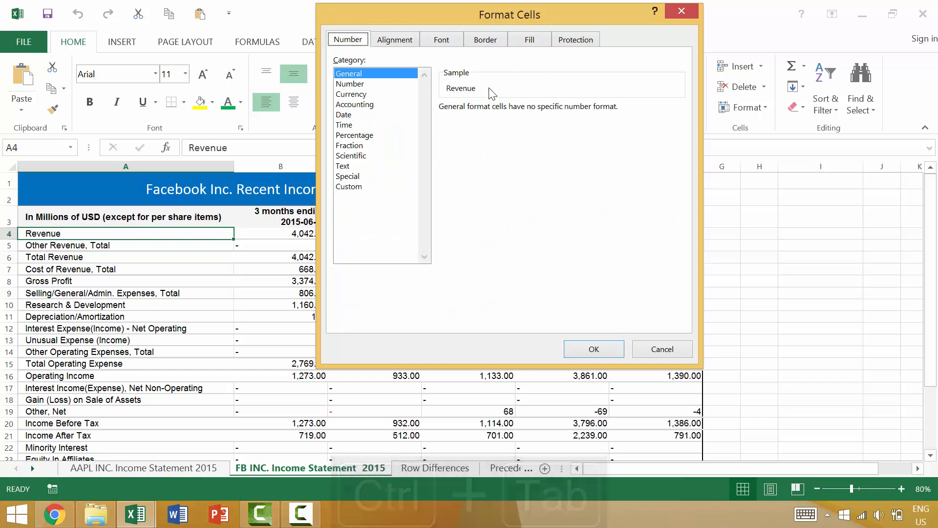
key(ctrl+Tab)
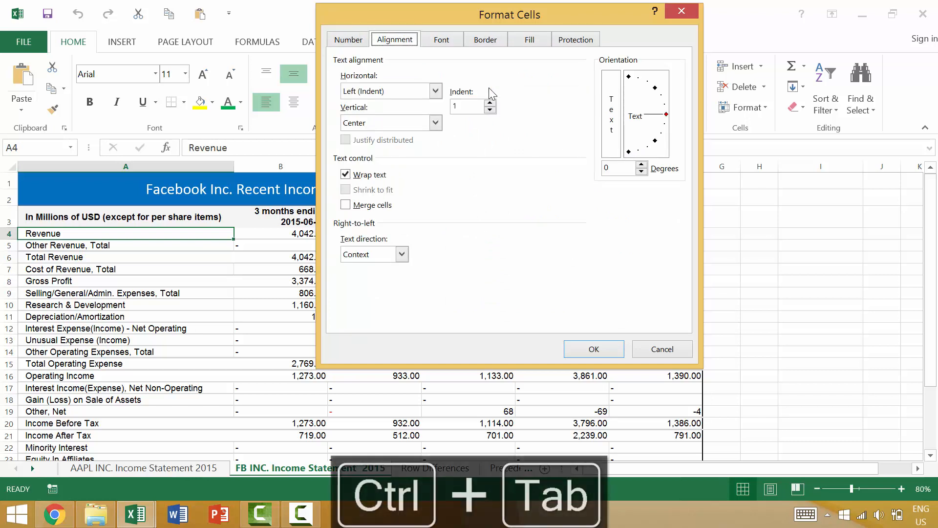
key(Tab)
key(Tab)
key(Tab)
key(Tab)
key(Tab)
key(Tab)
key(Tab)
key(Tab)
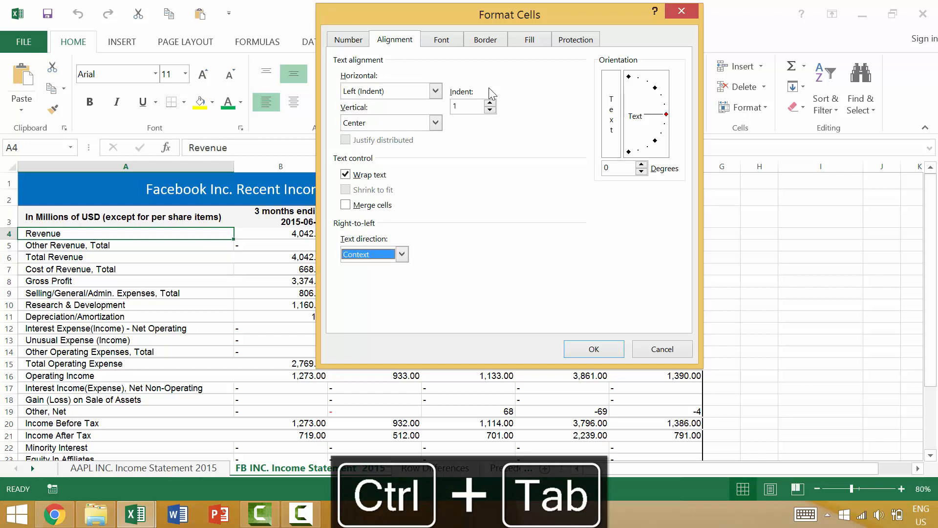
key(shift+Tab)
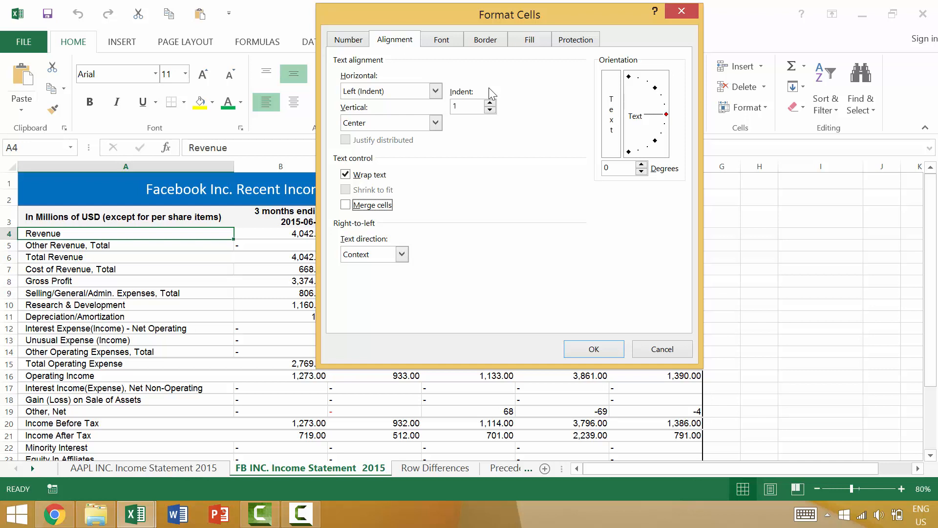
Step: Set the font of the Revenue label in A4 to Blackadder ITC
key(ctrl+Tab)
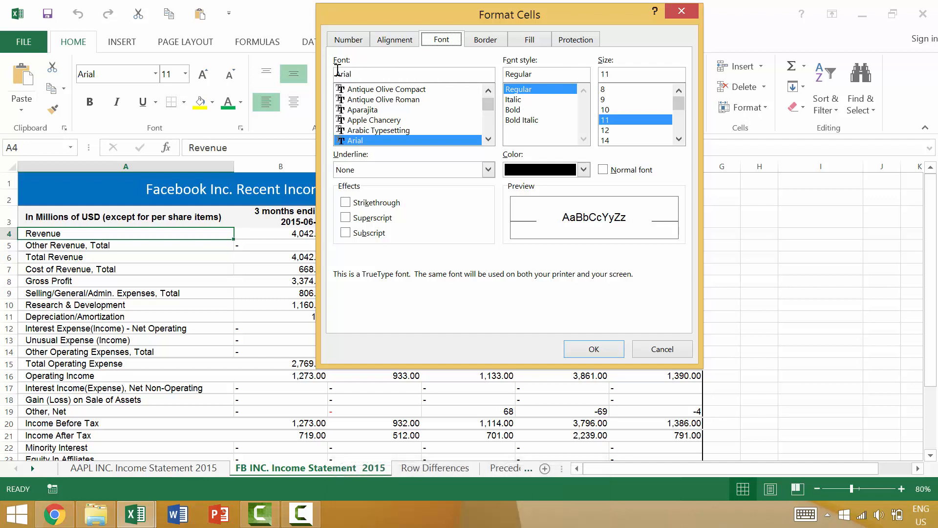
click(488, 141)
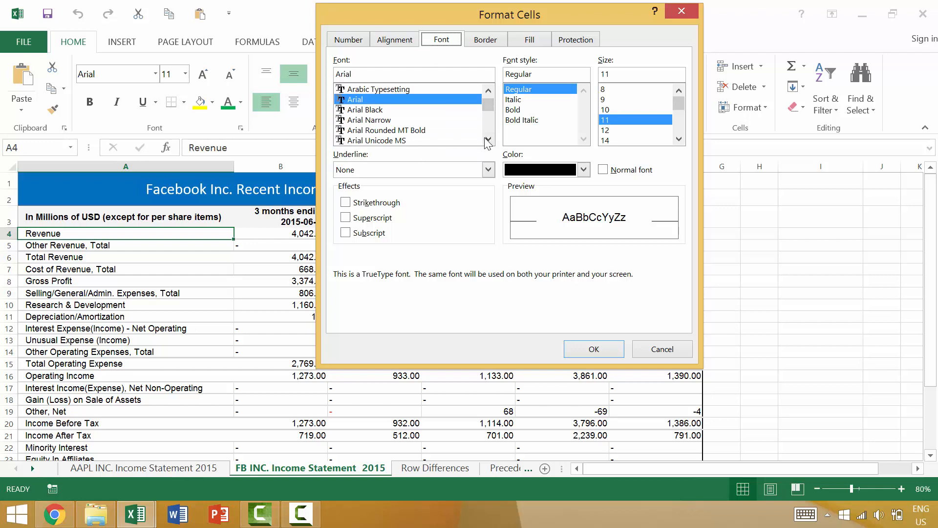
scroll(488, 142, down, 5)
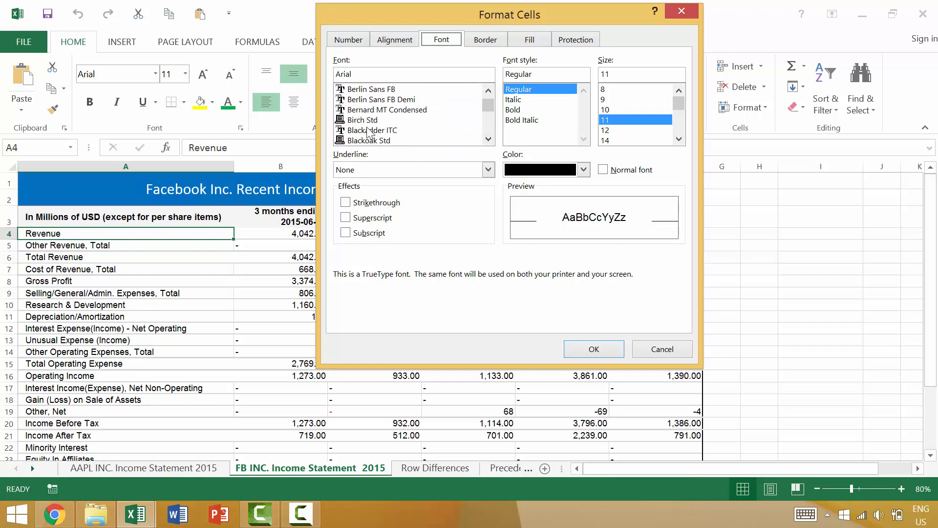
click(368, 131)
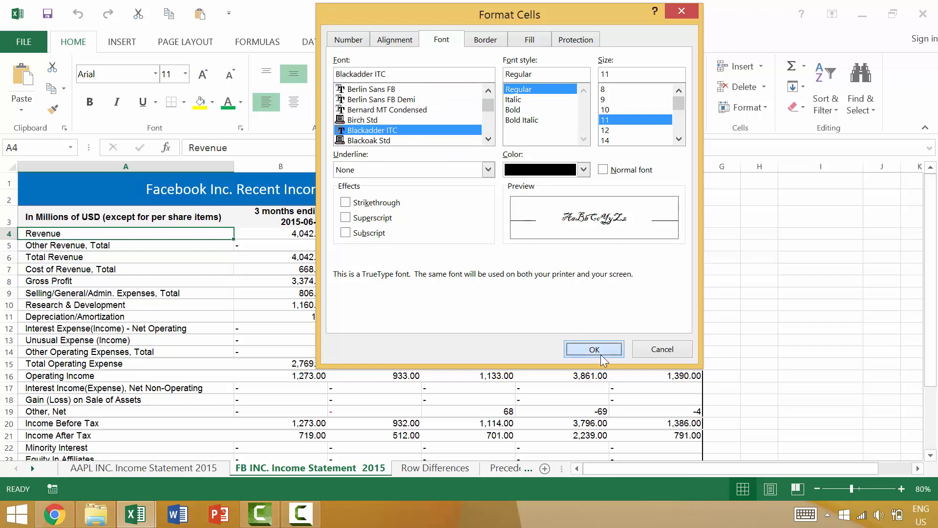
click(594, 349)
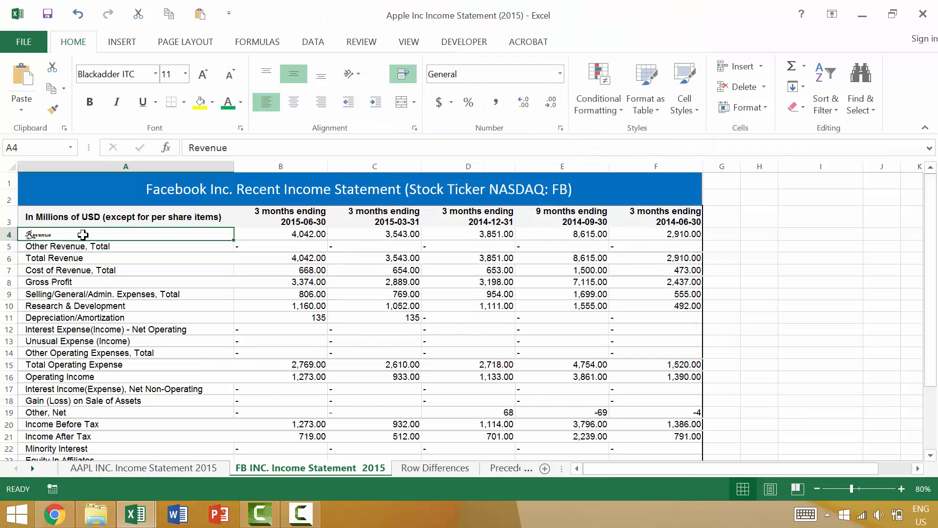
Step: Undo the font change on the Revenue label
scroll(91, 242, up, 3)
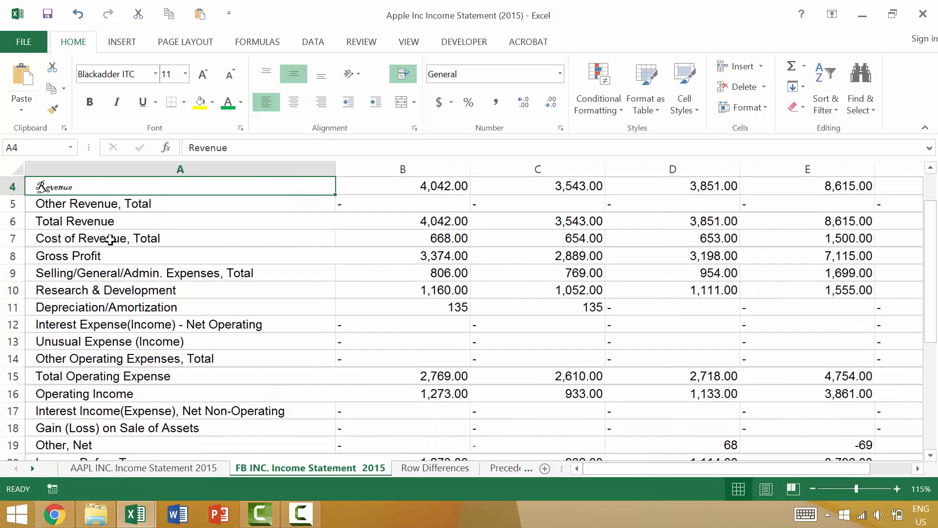
key(ctrl+z)
scroll(114, 241, down, 3)
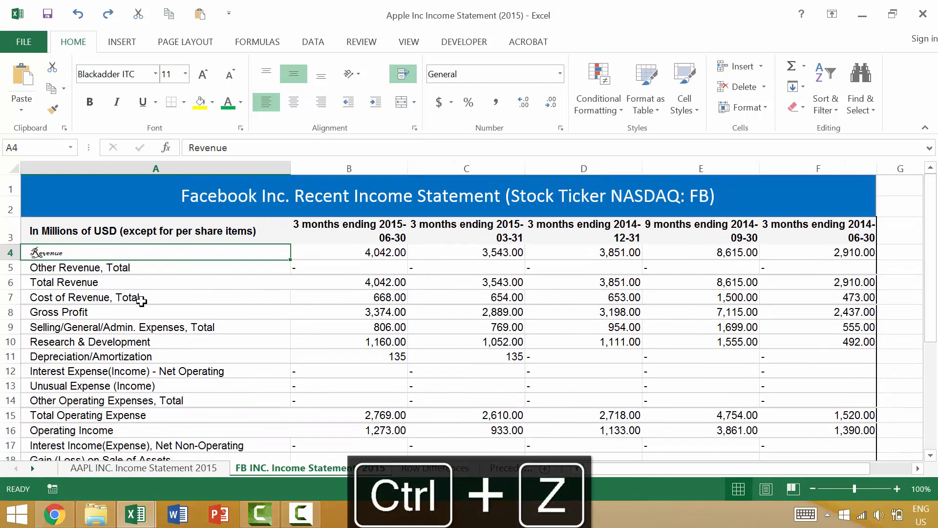
key(ctrl+z)
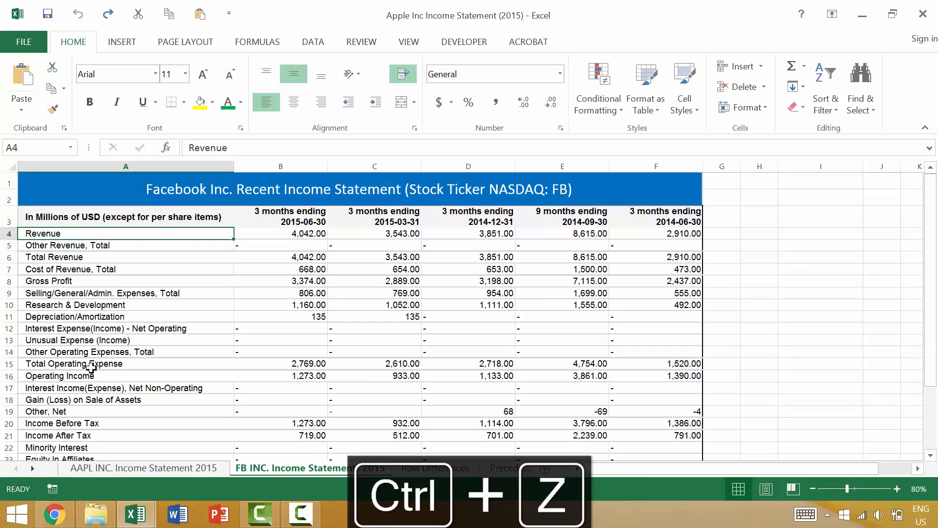
Step: Try the Italic font style on the row labels from Revenue to Net Income (A4:A28) and undo it
scroll(94, 363, down, 3)
shift+click(87, 394)
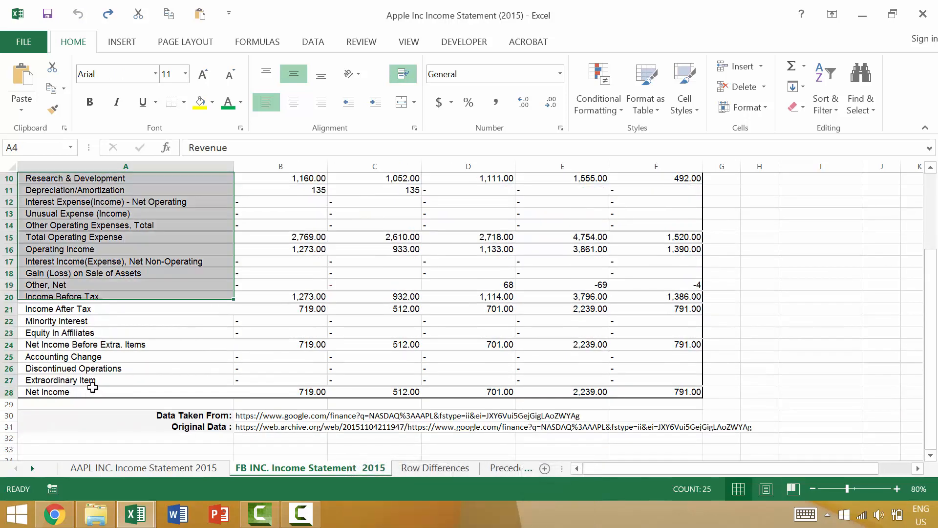
scroll(91, 396, up, 3)
key(ctrl+1)
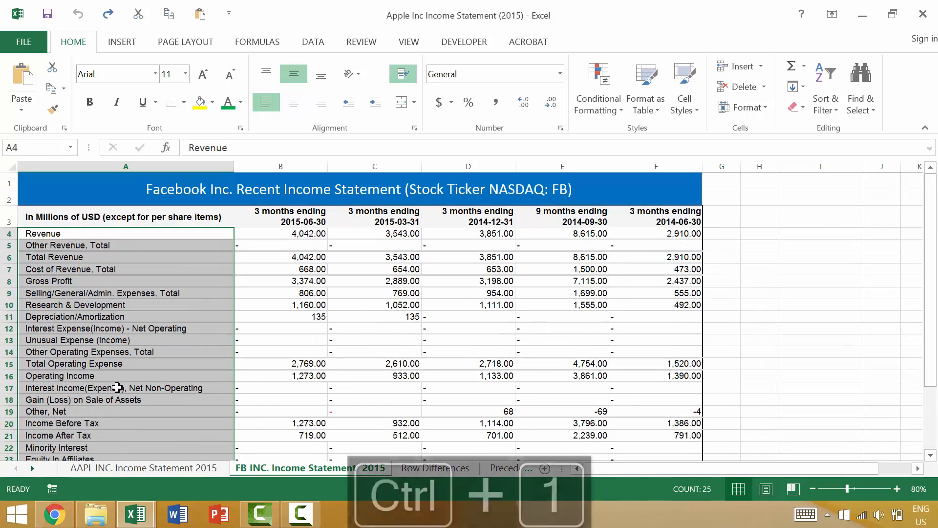
click(513, 100)
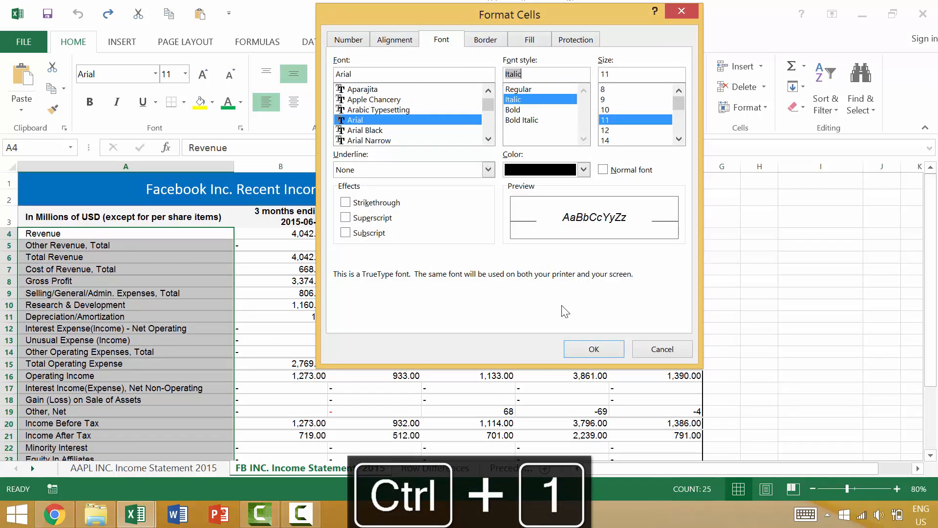
click(585, 344)
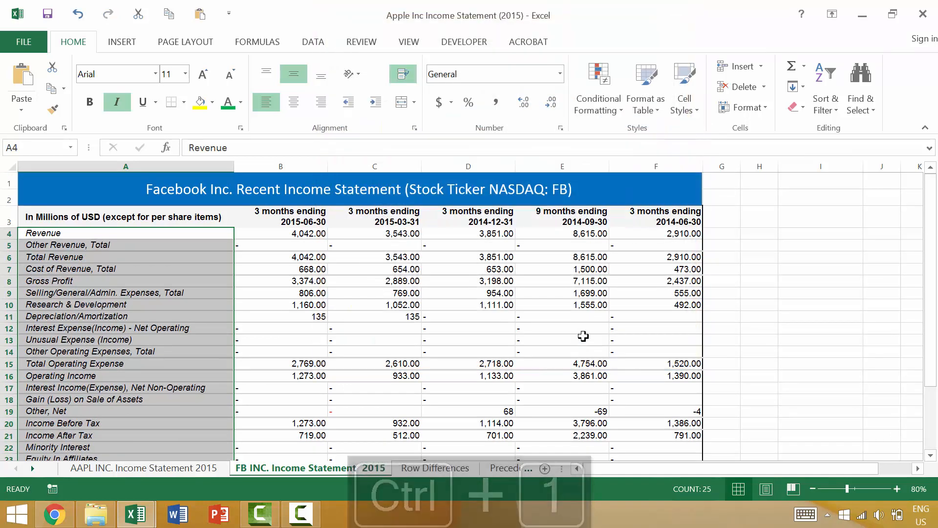
key(ctrl+z)
Step: Apply the Bold font style to the row labels in A4:A28
key(ctrl+1)
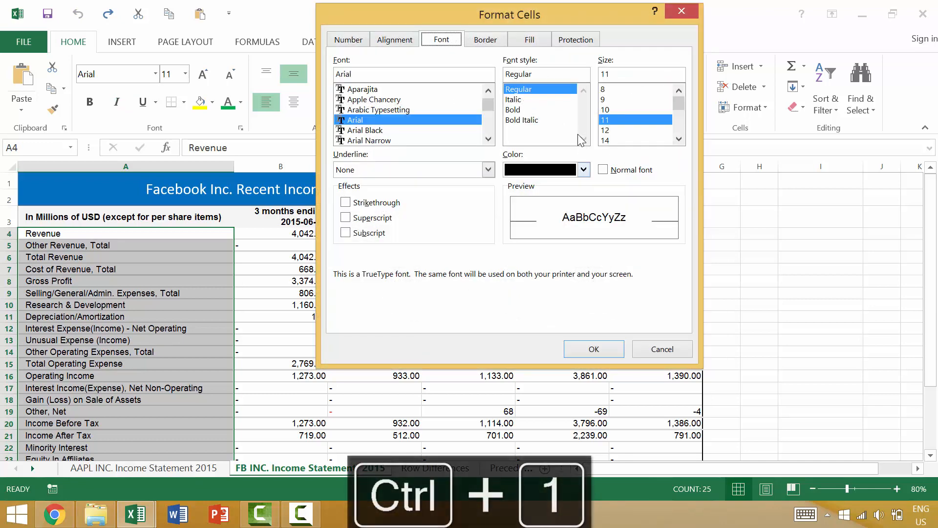
click(526, 110)
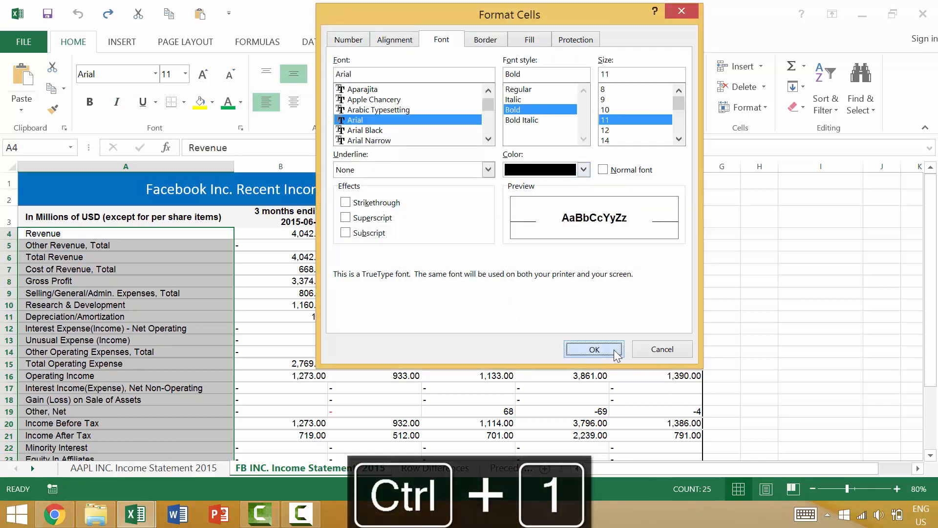
click(613, 349)
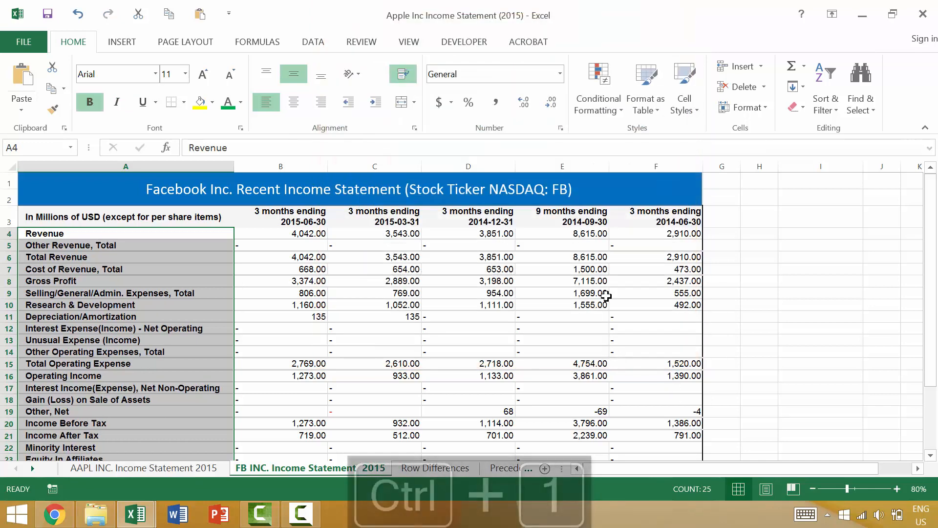
Step: Format the row labels in A4:A28 with the Regular font style and the standard light blue font color
key(ctrl+1)
click(529, 89)
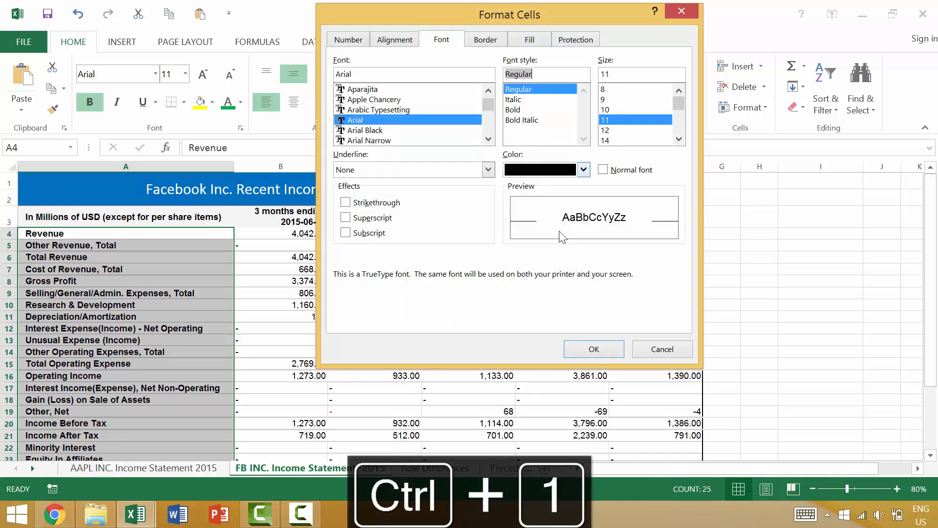
click(584, 170)
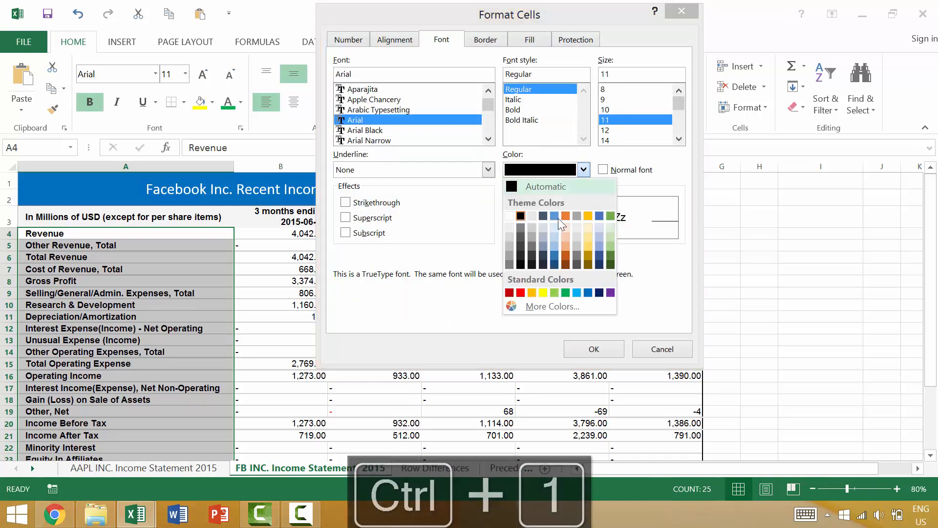
click(578, 294)
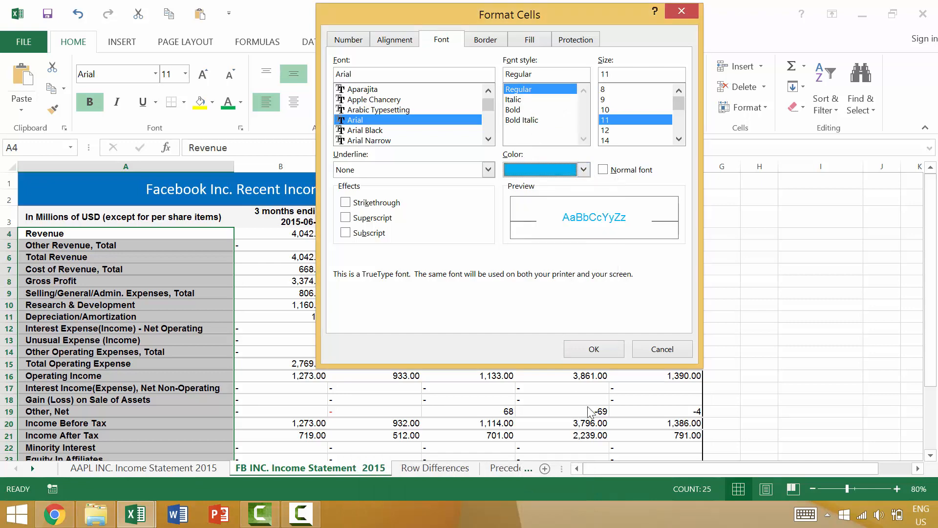
click(594, 349)
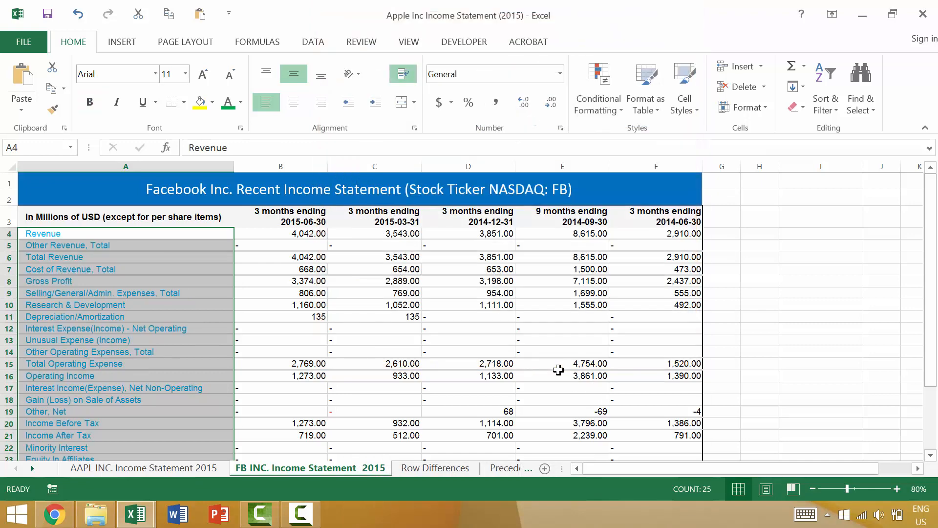
click(565, 367)
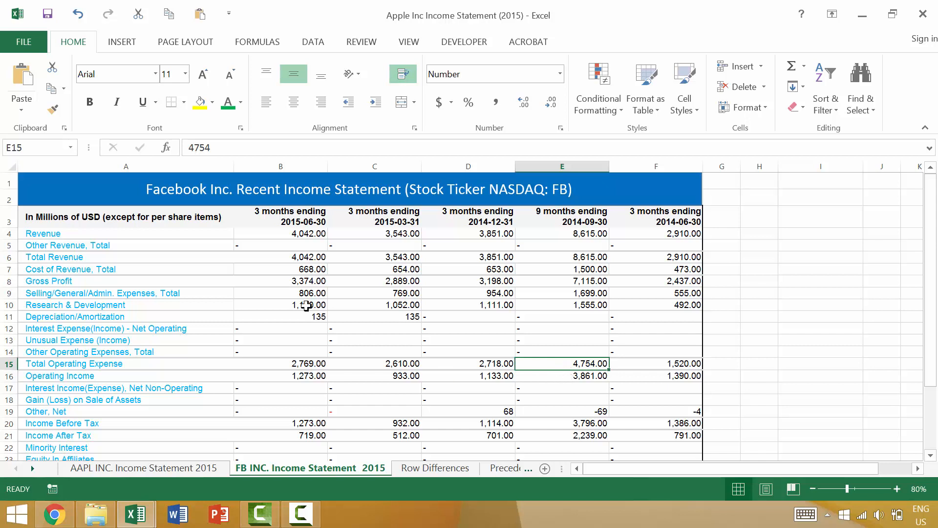
Step: Select the row labels in A4:A28 again, and turn bold on and back off for them
click(216, 236)
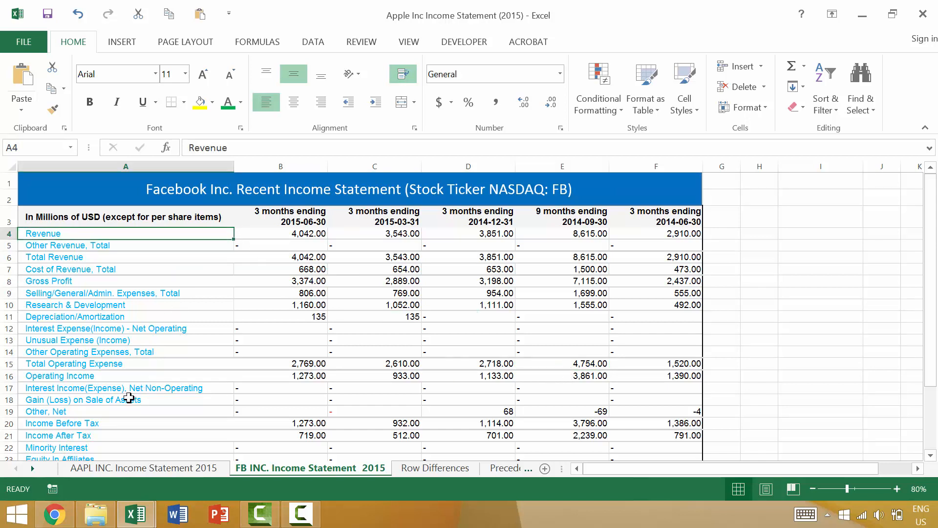
key(ctrl+shift+Down)
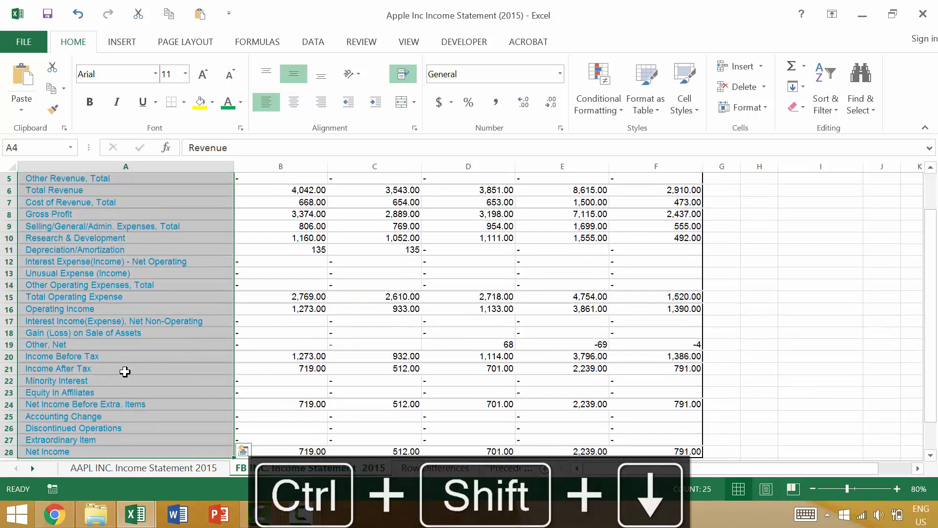
scroll(126, 373, up, 2)
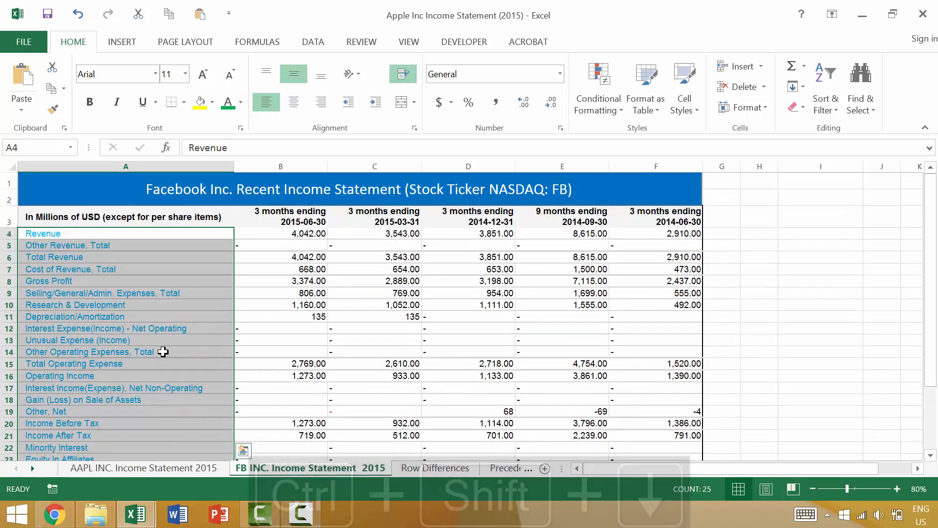
key(ctrl+b)
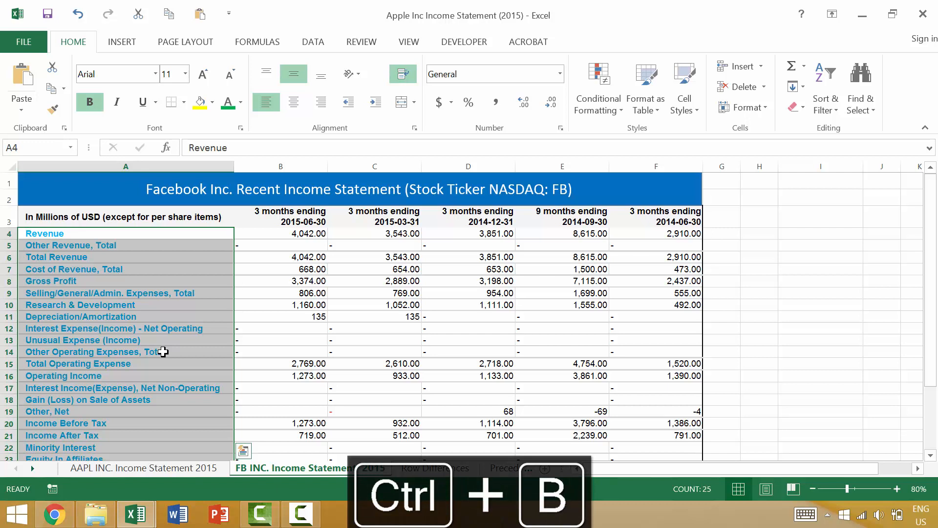
key(ctrl+b)
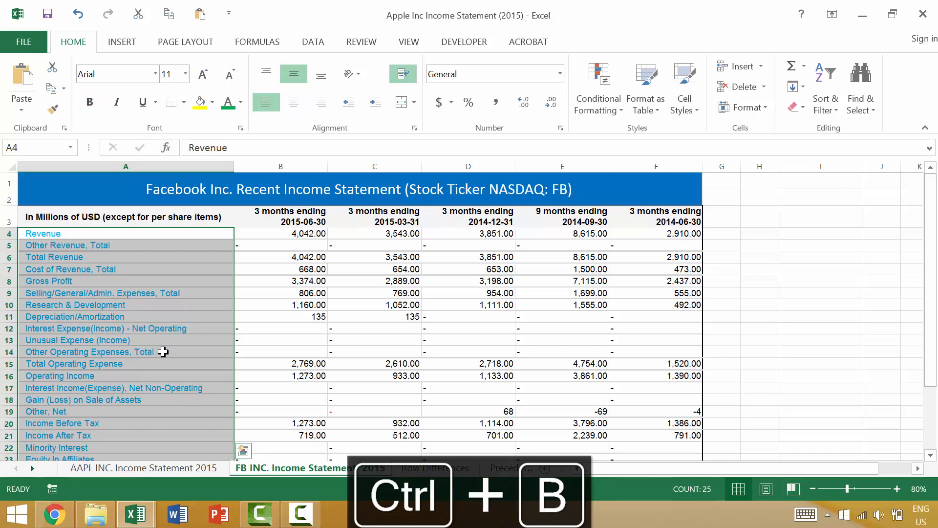
Step: Select the values in B5:F6, and turn bold on and back off for them
click(270, 256)
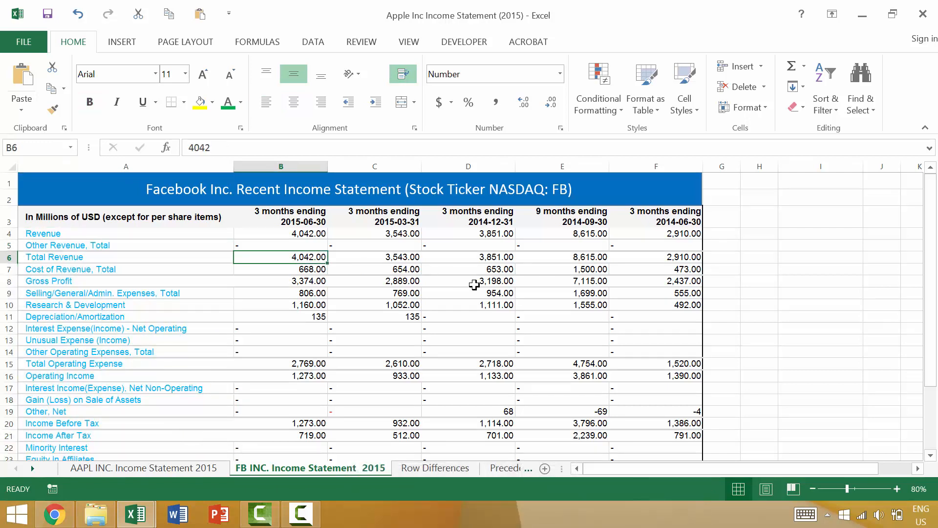
shift+click(655, 250)
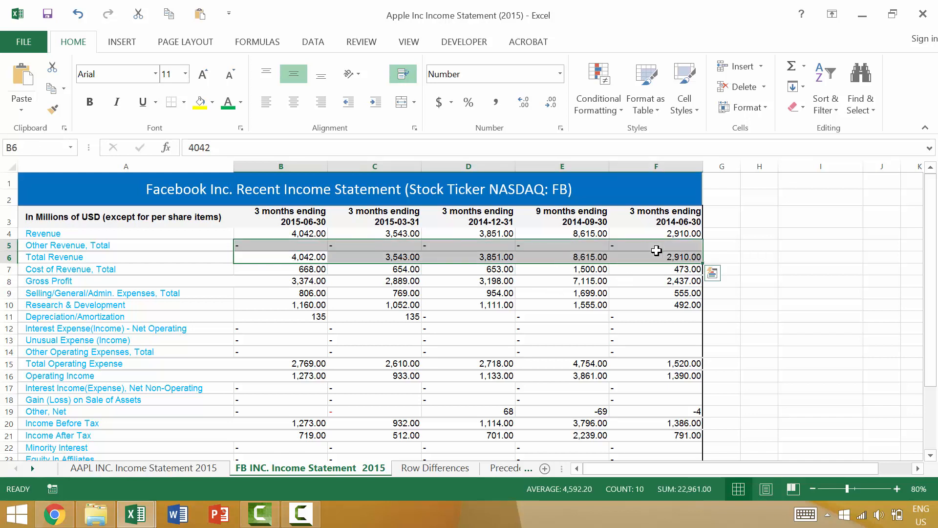
key(ctrl+b)
key(ctrl+b)
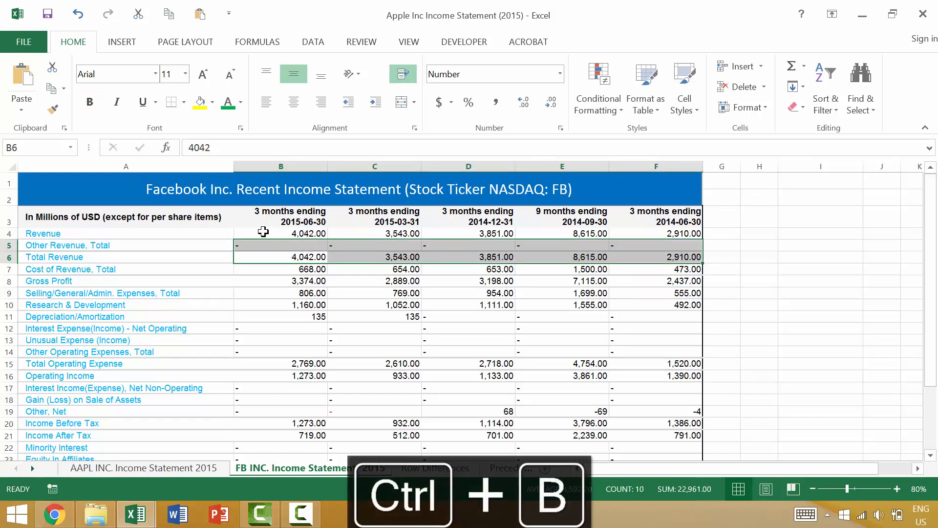
click(215, 234)
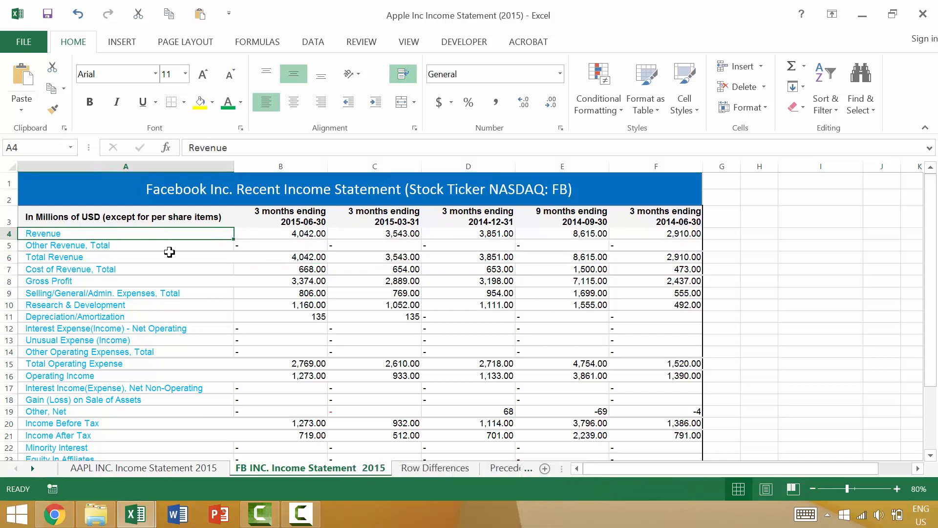
Step: Select all the income statement values in B4:F28, and turn italic on and back off for them repeatedly
click(307, 233)
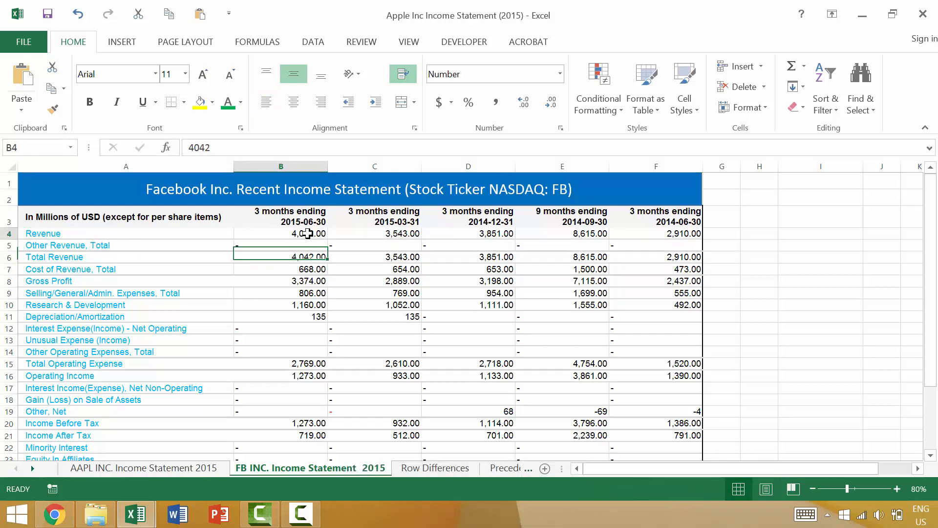
scroll(342, 249, down, 2)
drag(307, 234, 657, 427)
scroll(657, 426, up, 2)
key(ctrl+i)
key(ctrl+i)
key(ctrl+i)
key(ctrl+i)
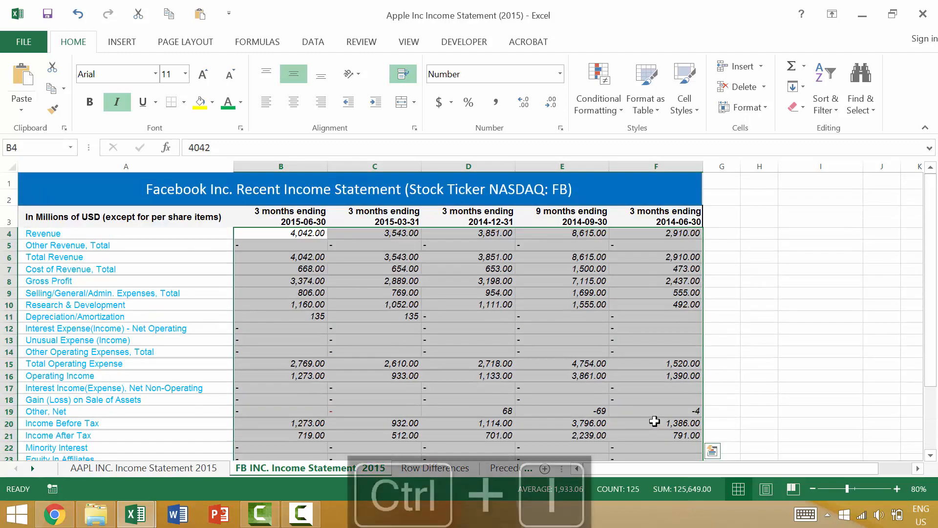
key(ctrl+i)
key(ctrl+i)
key(ctrl+i)
key(ctrl+i)
key(ctrl+i)
key(ctrl+i)
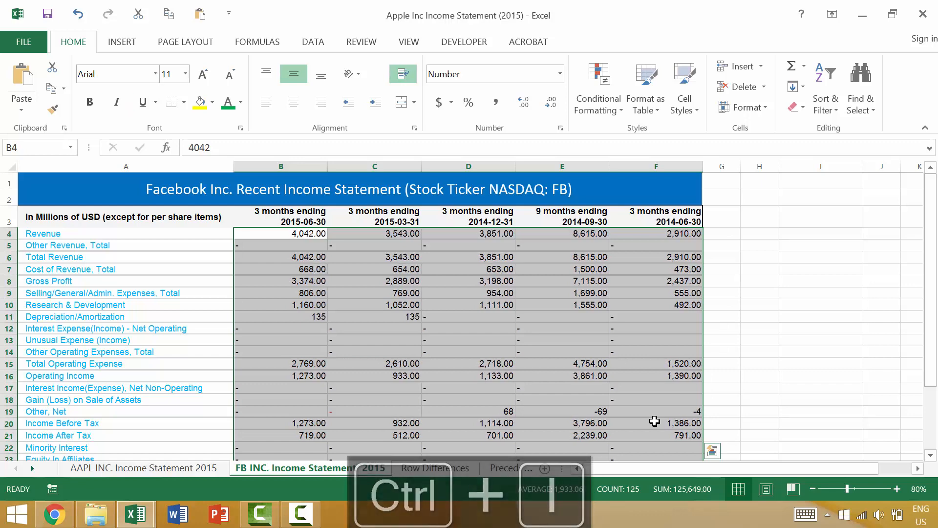
key(ctrl+i)
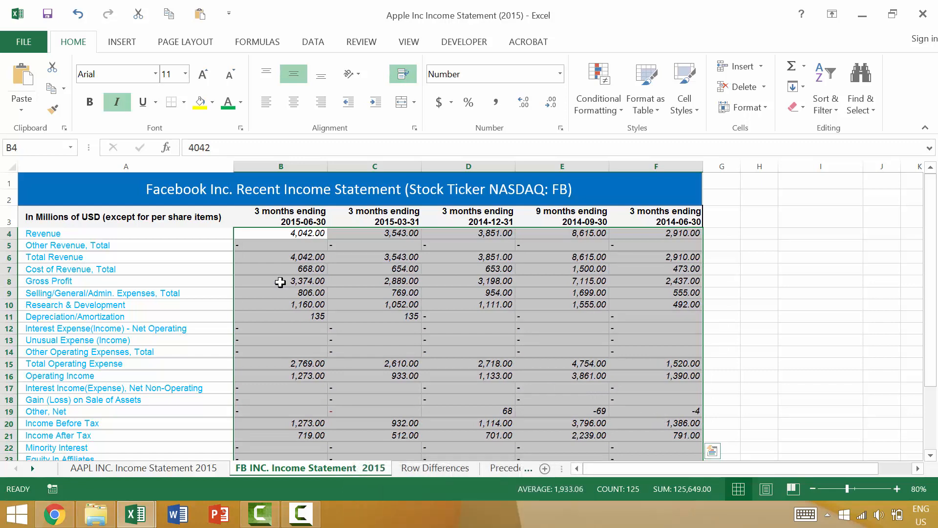
click(117, 113)
key(ctrl+i)
key(ctrl+i)
key(ctrl+i)
key(ctrl+i)
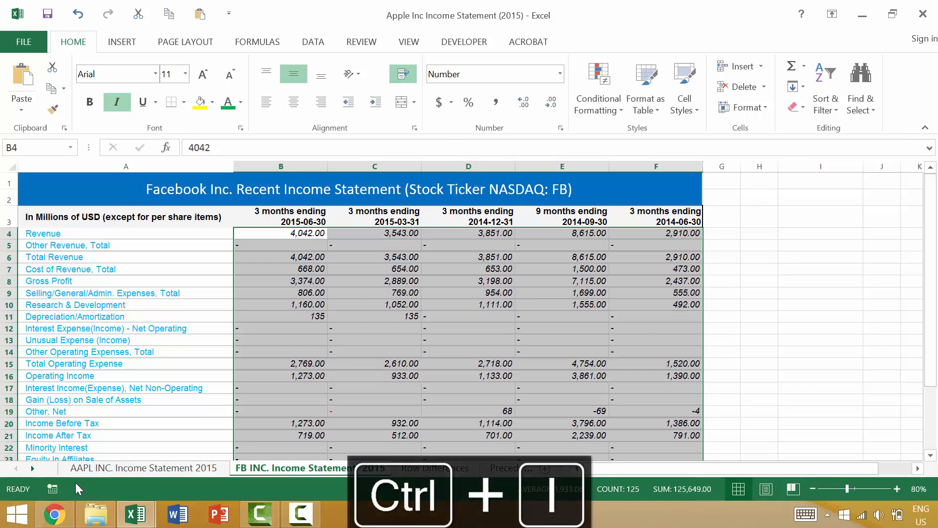
key(ctrl+i)
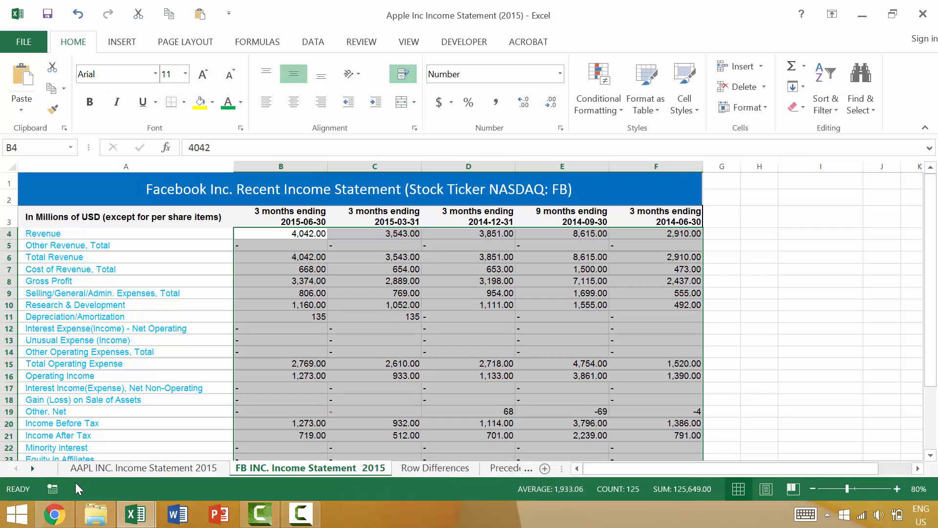
Step: Turn underlining on and back off repeatedly for the values in B4:F28
key(ctrl+u)
key(ctrl+u)
key(ctrl+u)
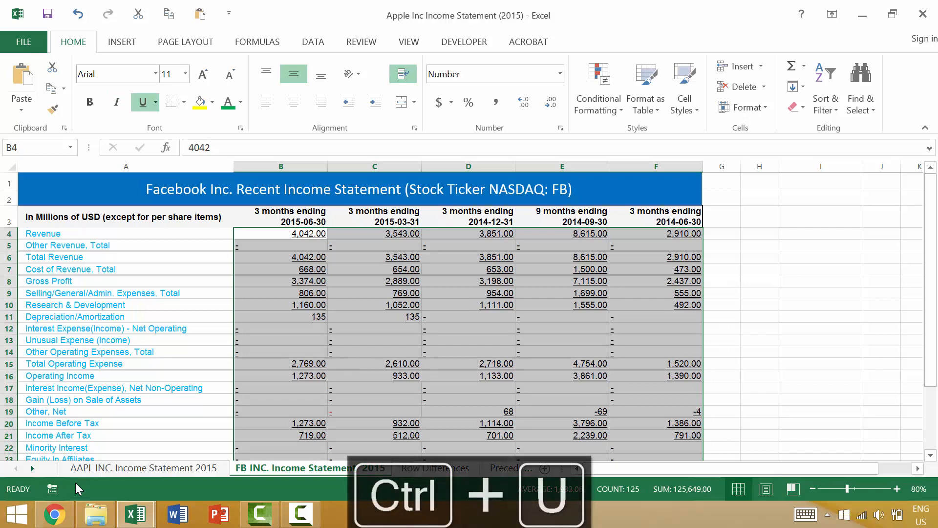
key(ctrl+u)
key(ctrl+u)
key(ctrl+u)
key(ctrl+u)
key(ctrl+u)
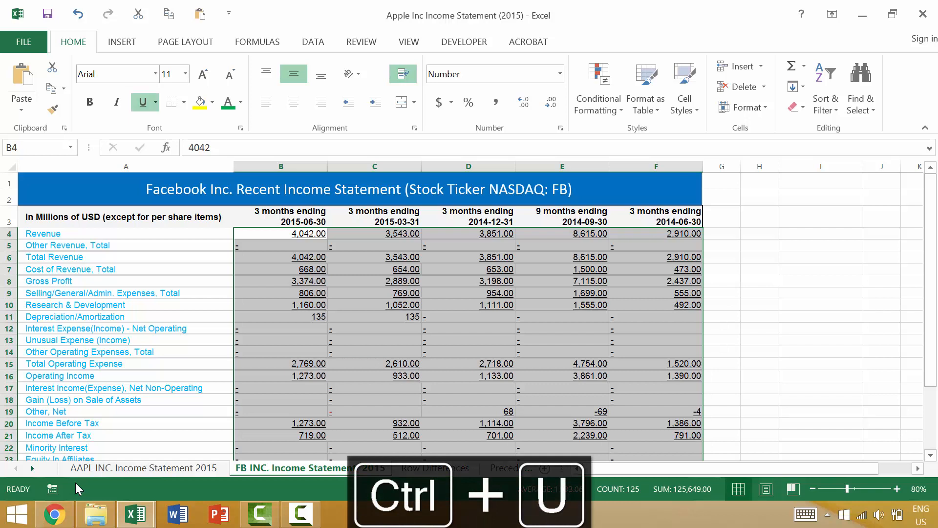
key(ctrl+u)
key(ctrl+u)
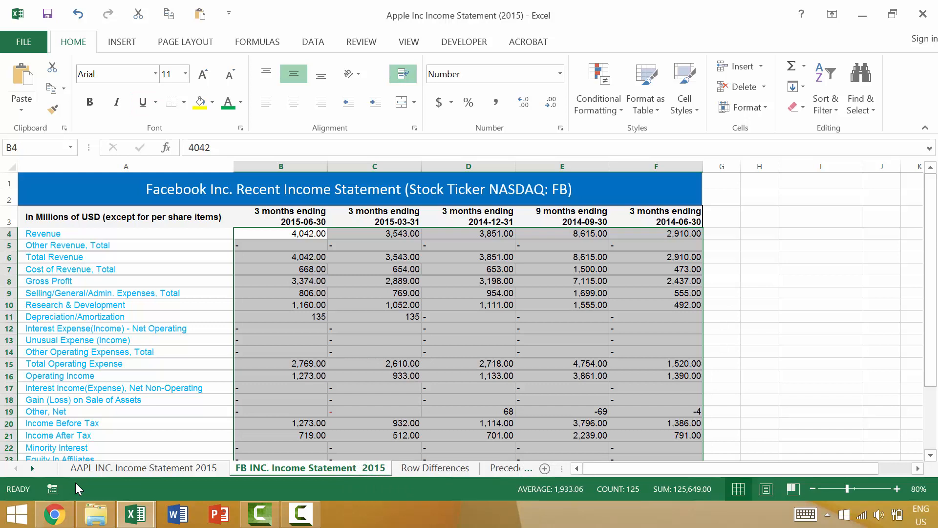
Step: Turn strikethrough on and back off repeatedly for the values in B4:F28
key(ctrl+5)
key(ctrl+5)
key(ctrl+5)
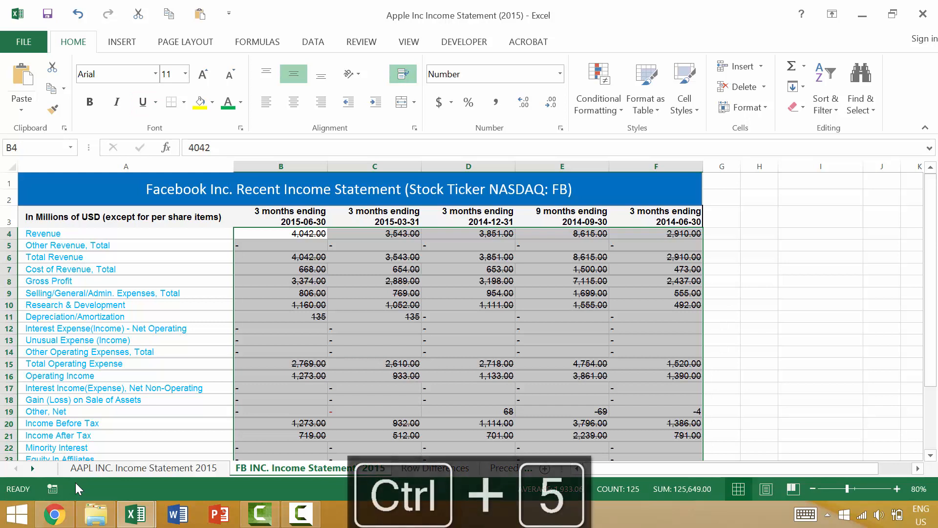
key(ctrl+5)
key(ctrl+5)
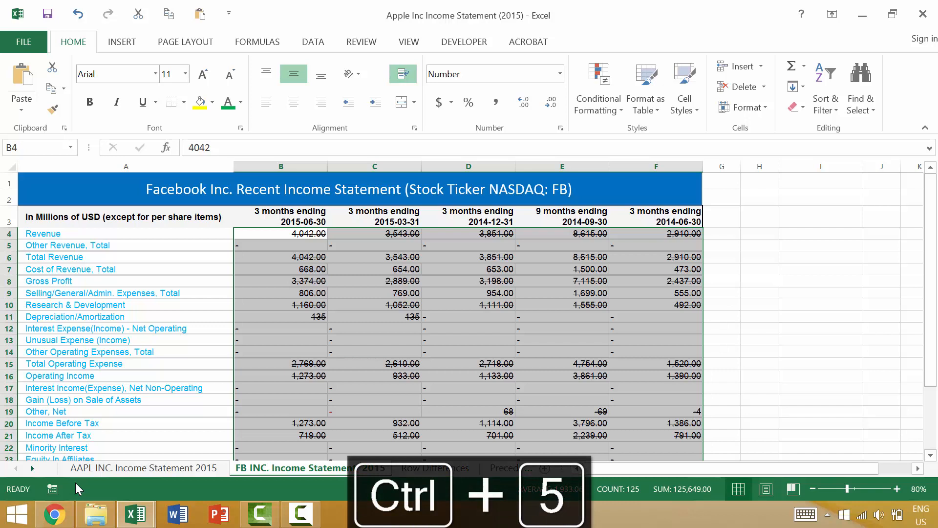
key(ctrl+5)
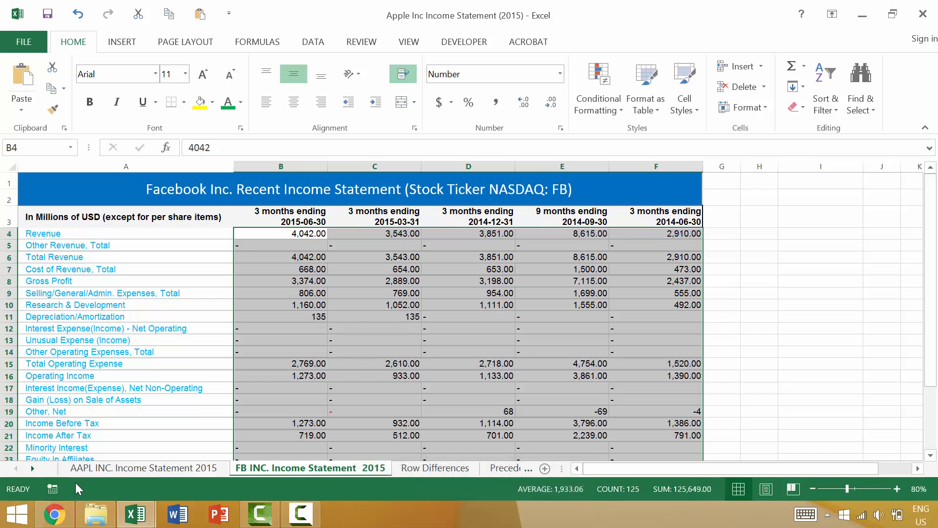
Step: Try the Italic font style with the Strikethrough effect on B4:F28, and remove both from the values
key(ctrl+1)
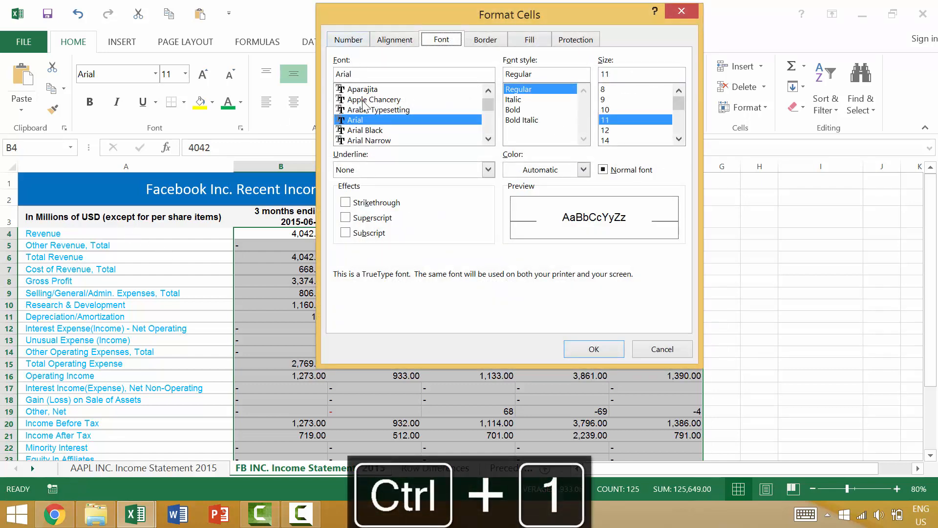
click(519, 100)
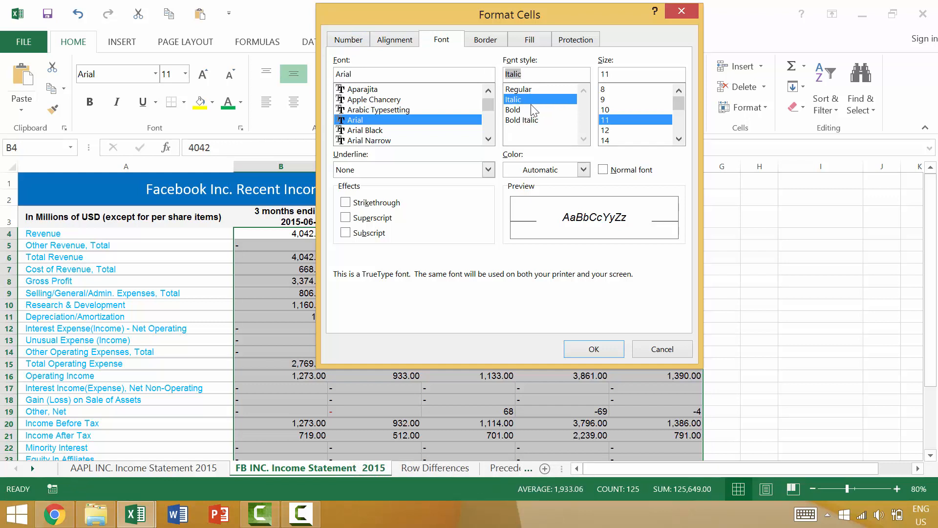
click(371, 171)
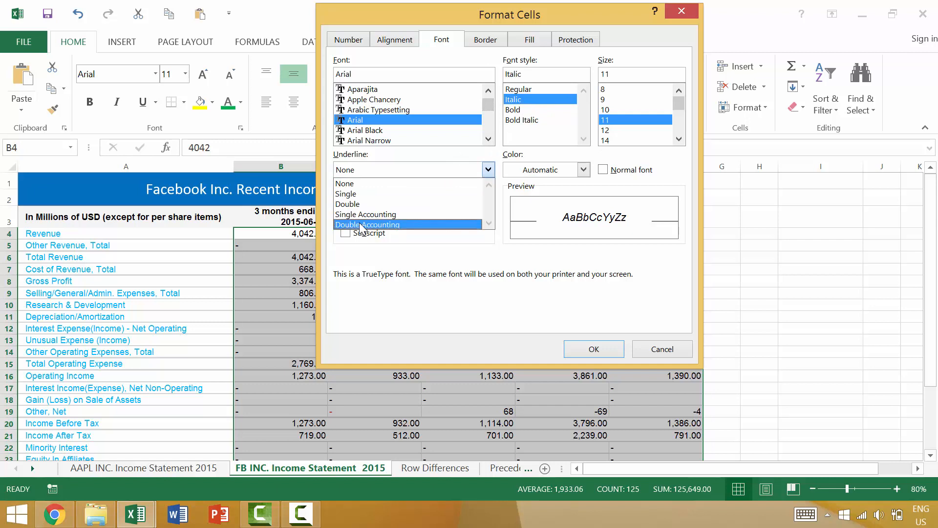
key(Escape)
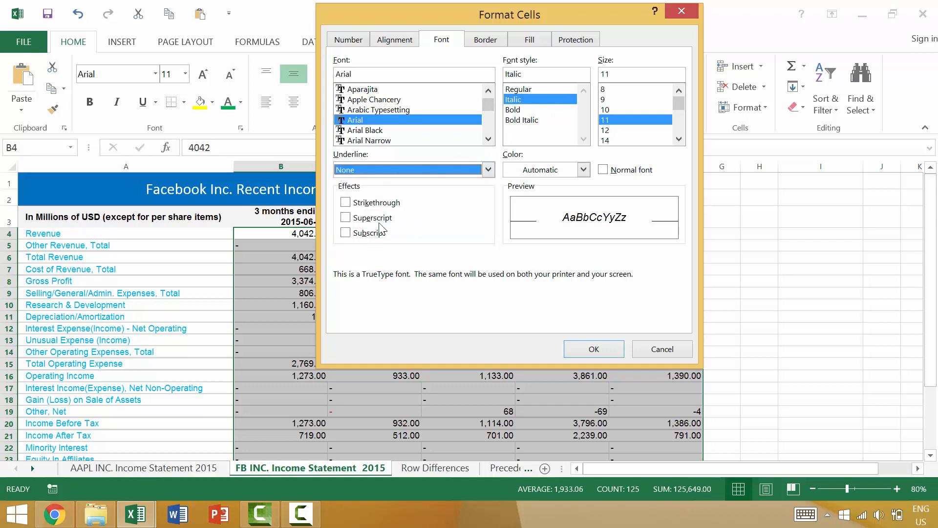
click(383, 220)
click(387, 217)
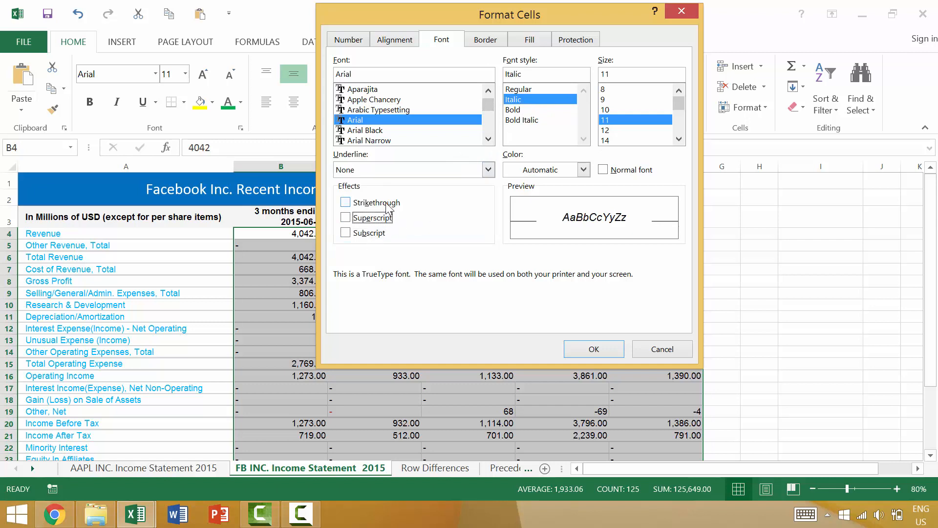
click(388, 205)
click(594, 349)
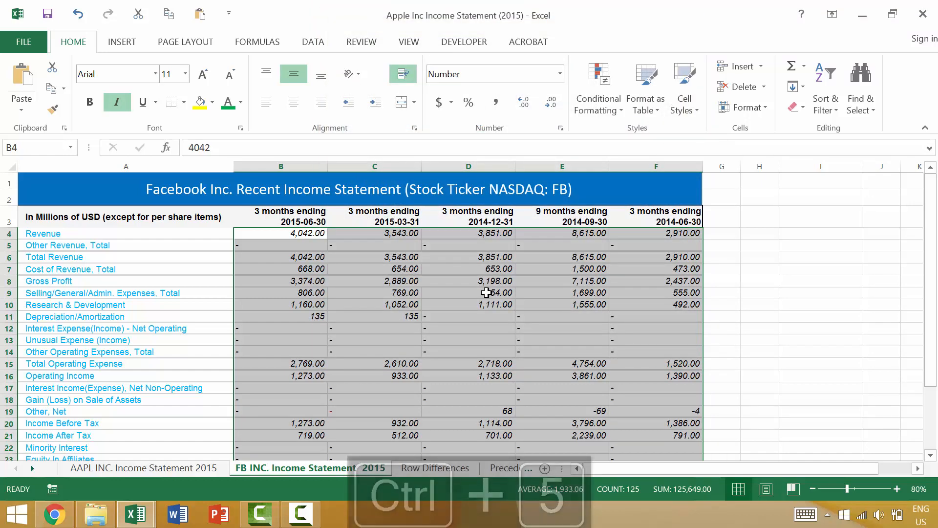
key(ctrl+i)
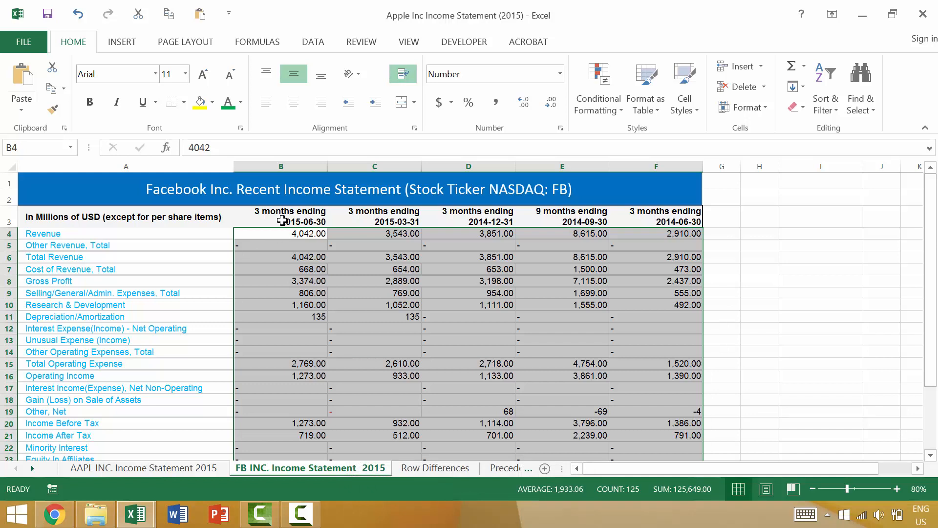
Step: Apply the Currency number format to the 2015-06-30 values from Revenue to Net Income (B4:B28)
scroll(292, 217, down, 2)
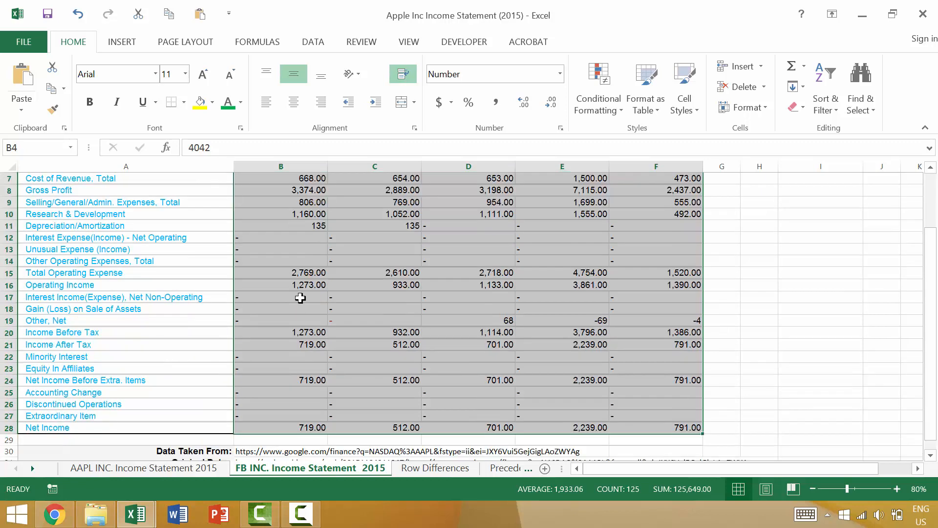
scroll(301, 298, up, 2)
click(298, 234)
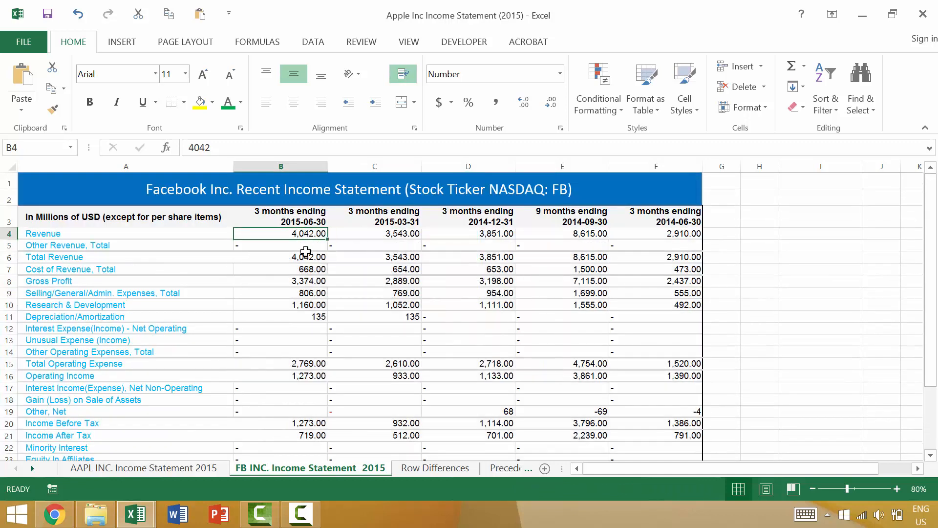
scroll(303, 254, down, 3)
shift+click(316, 395)
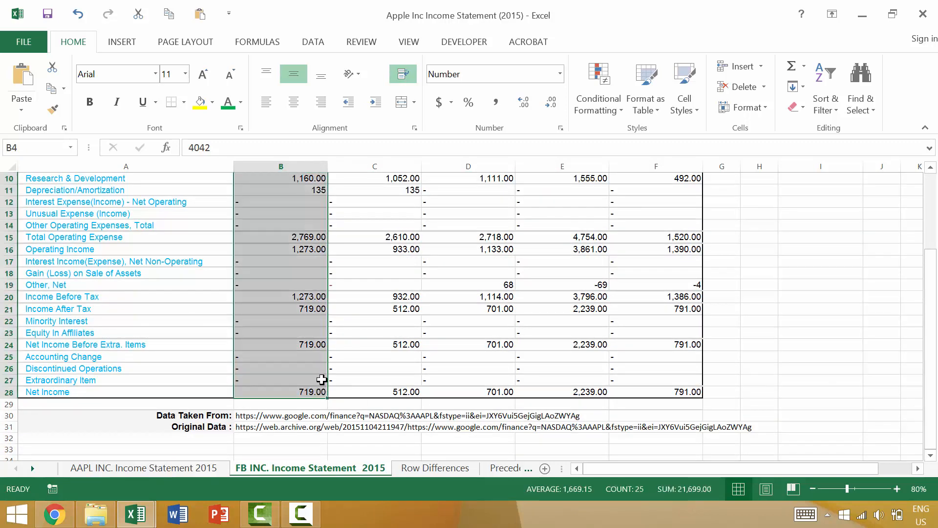
scroll(321, 376, up, 3)
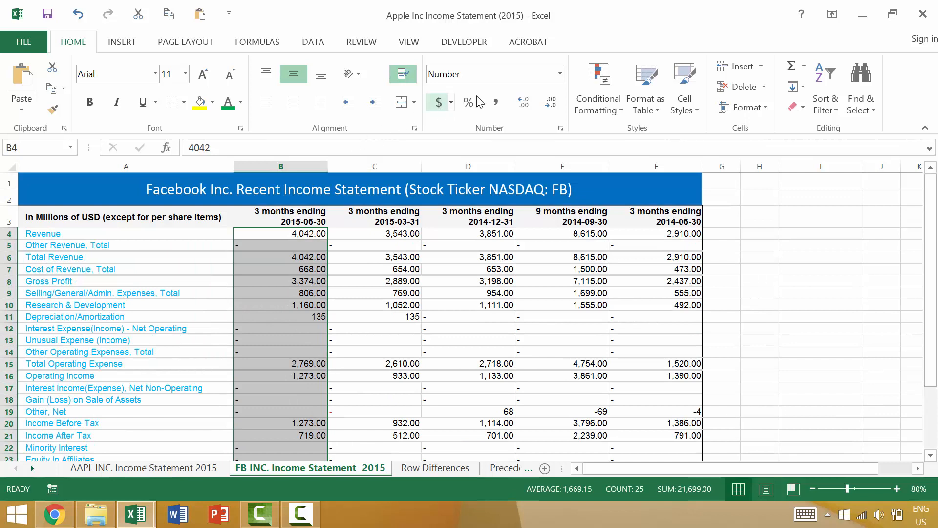
click(516, 74)
text(Currency)
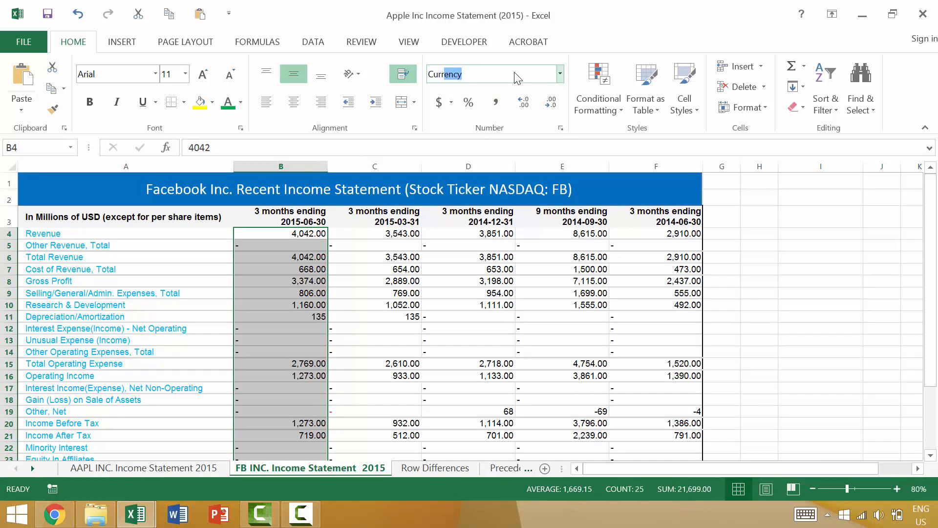
key(Return)
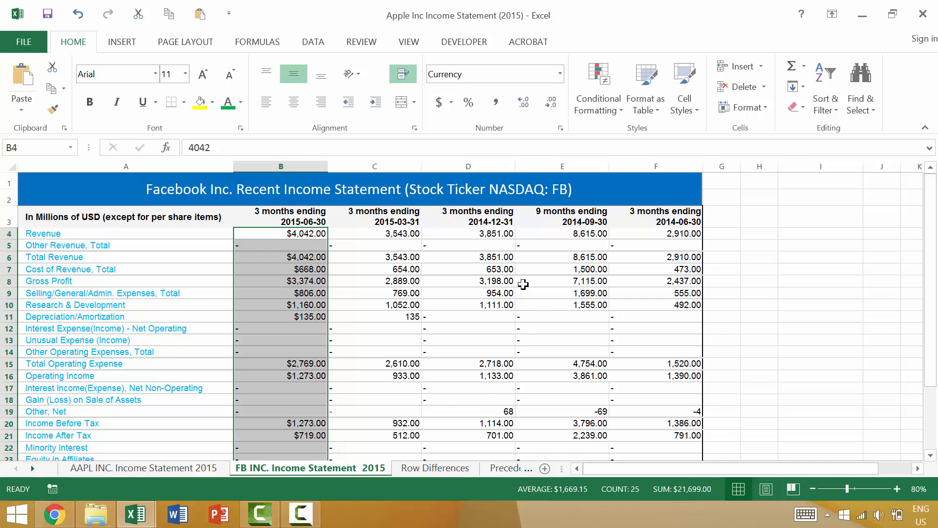
Step: Repeat the Currency number format on the 2015-03-31 values in C4:C28
click(374, 234)
scroll(392, 292, down, 2)
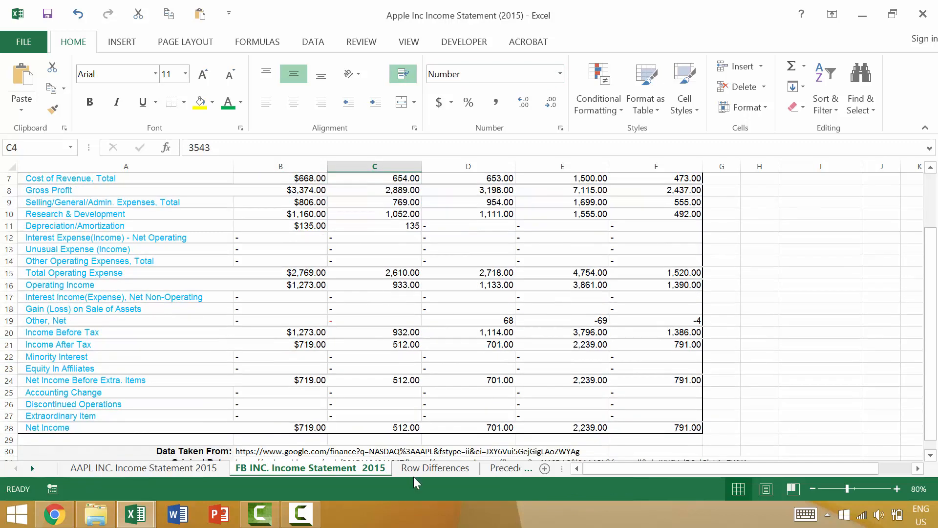
shift+click(414, 428)
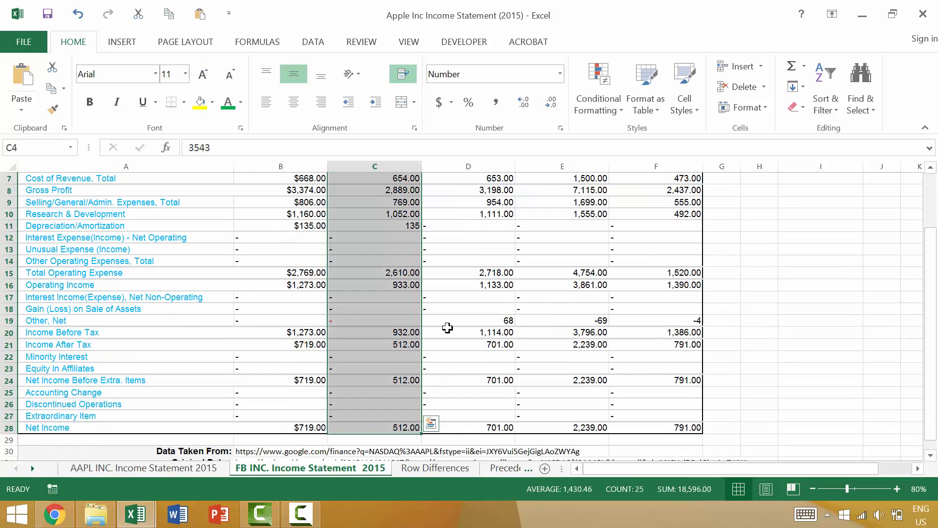
scroll(446, 328, up, 2)
key(F4)
Step: Repeat the Currency number format on the values in D4:F28, and give them the green font color
click(477, 237)
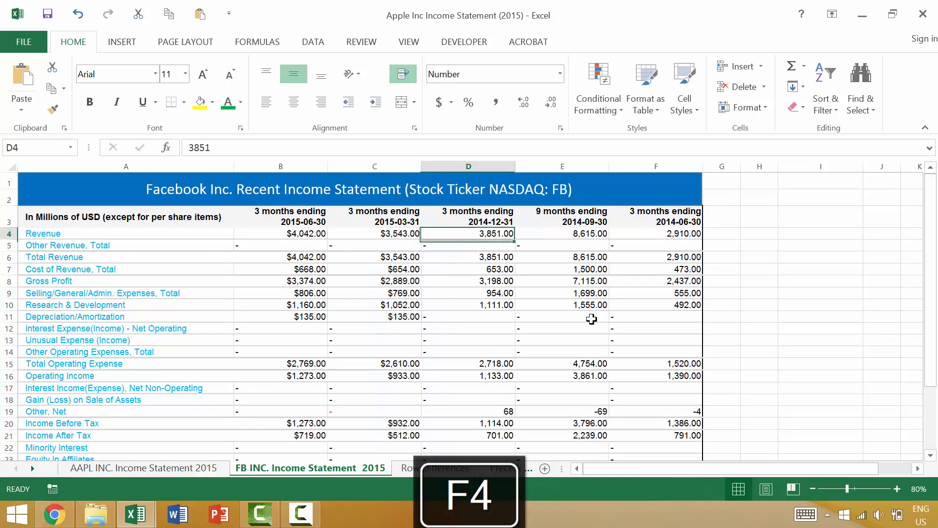
scroll(630, 371, down, 2)
shift+click(665, 428)
key(F4)
scroll(665, 428, up, 2)
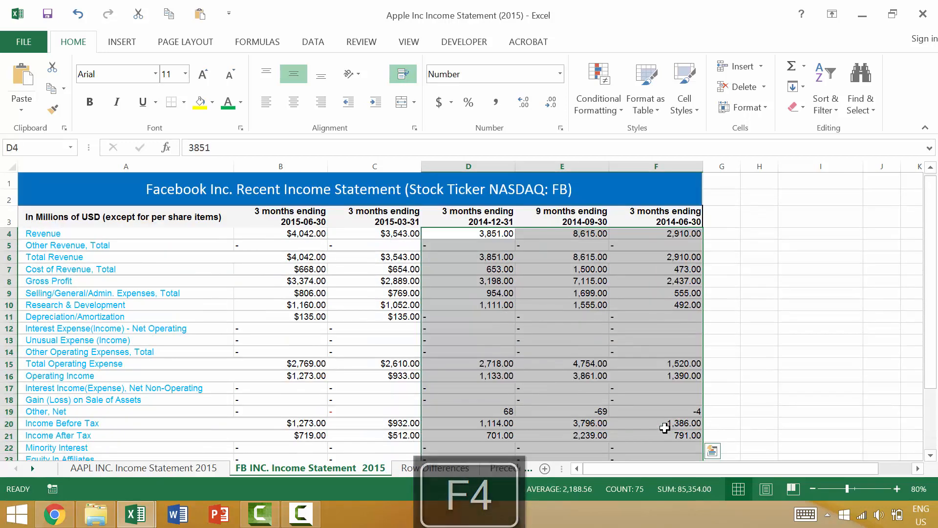
key(F4)
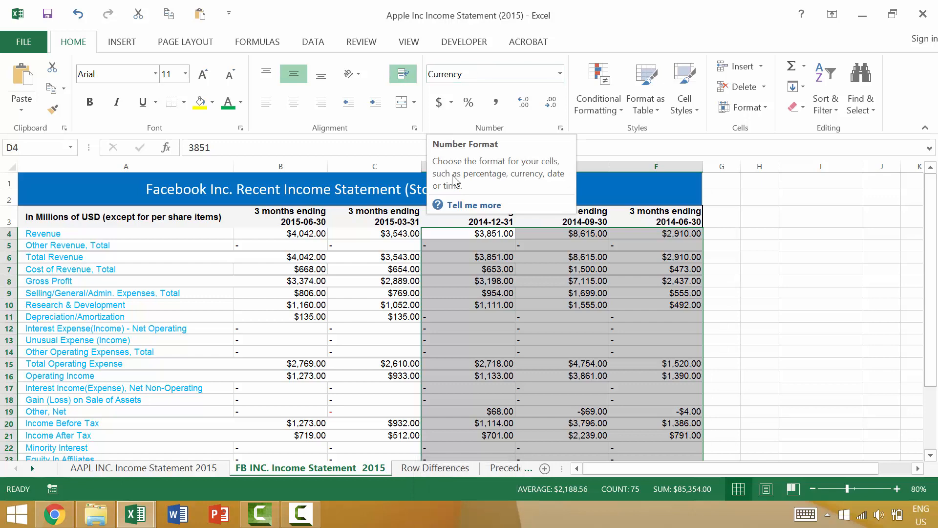
click(229, 105)
click(431, 221)
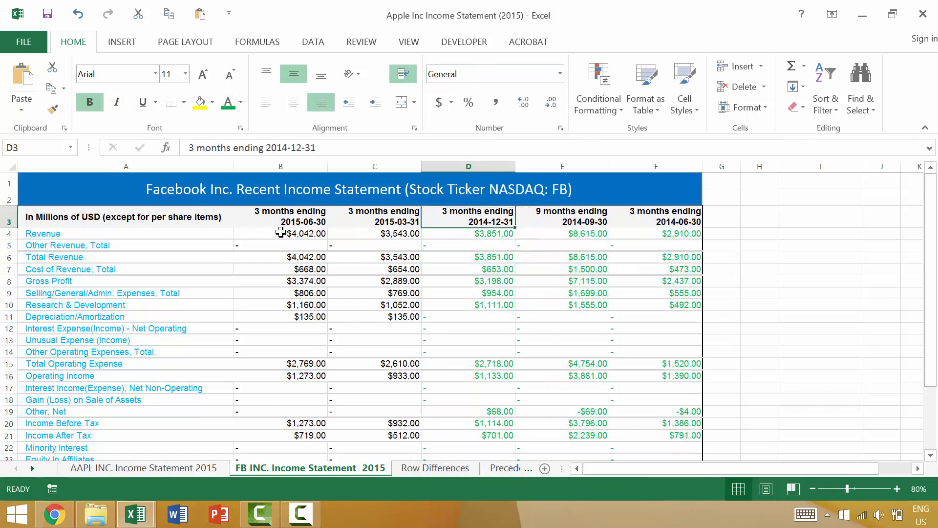
Step: Repeat the green font color on the 2015-06-30 values from Revenue to Net Income Before Extra. Items (B4:B24)
click(310, 233)
scroll(310, 264, down, 3)
scroll(310, 264, down, 1)
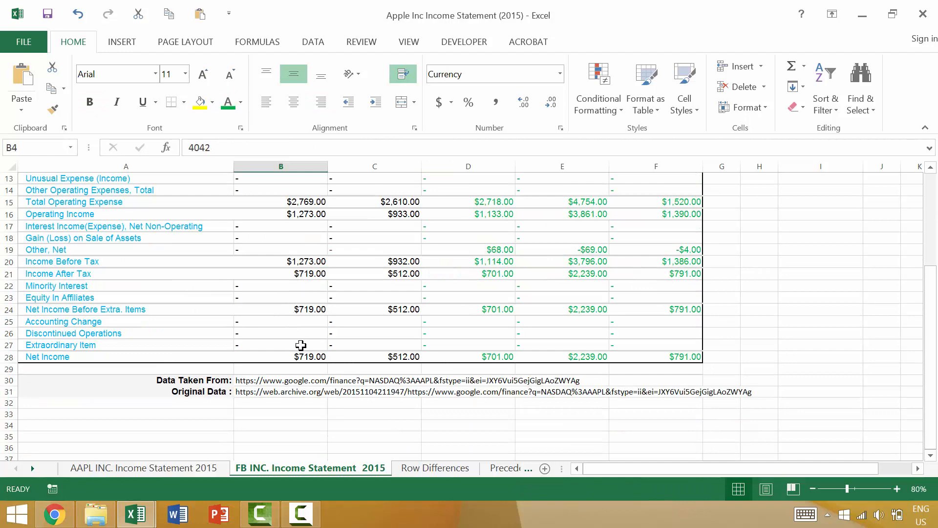
drag(319, 307, 319, 308)
key(F4)
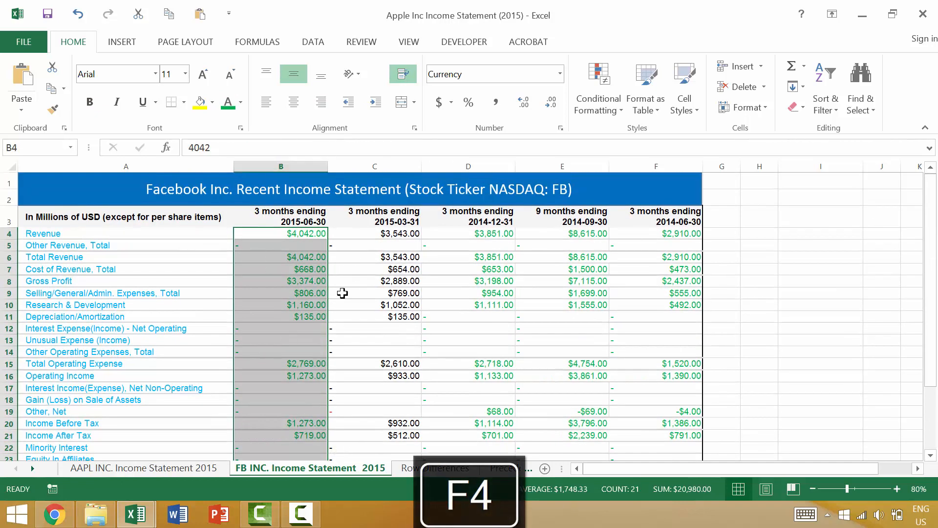
scroll(289, 335, down, 5)
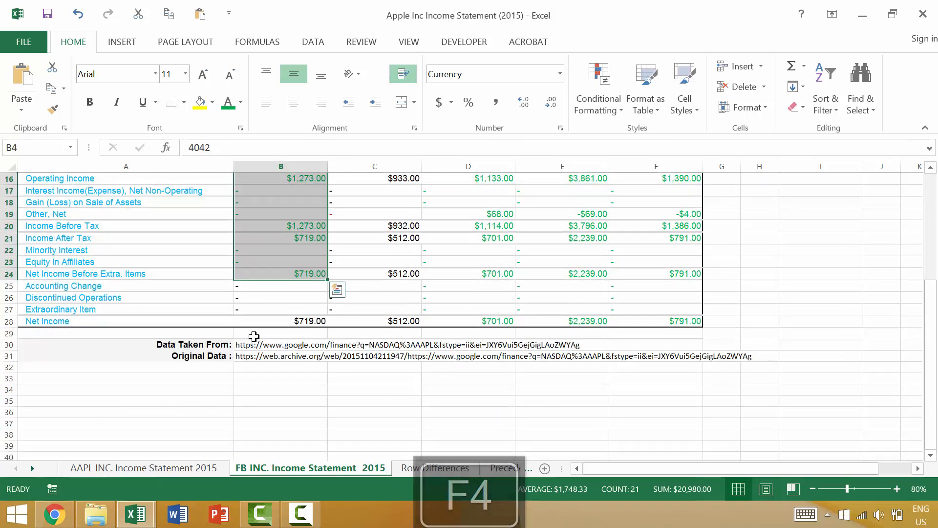
scroll(277, 306, up, 5)
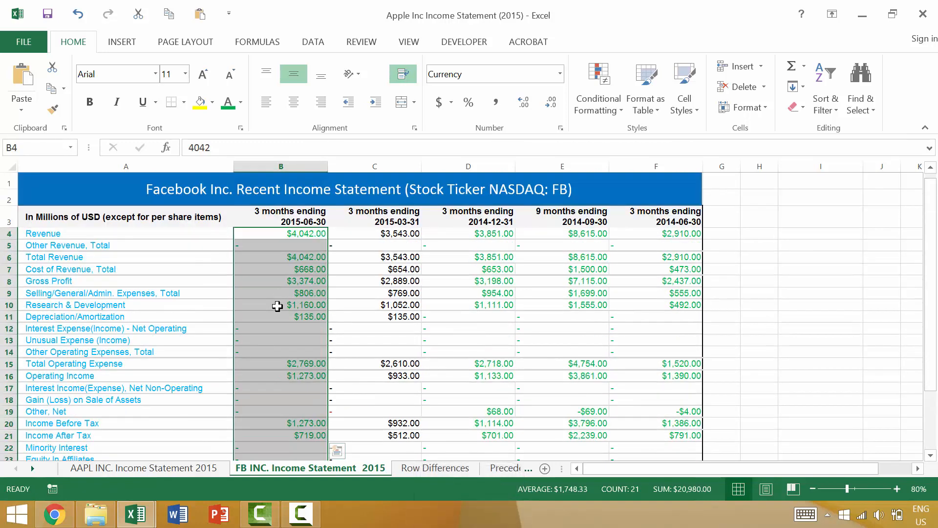
click(398, 194)
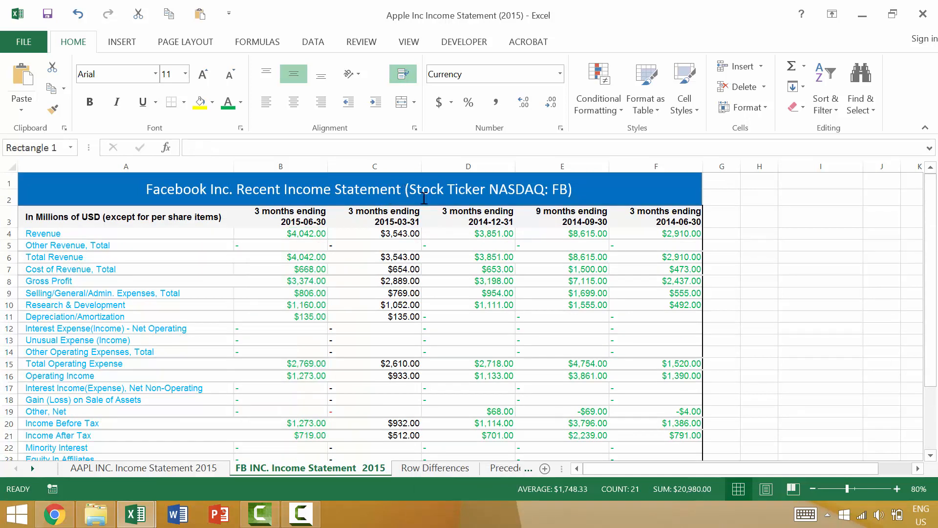